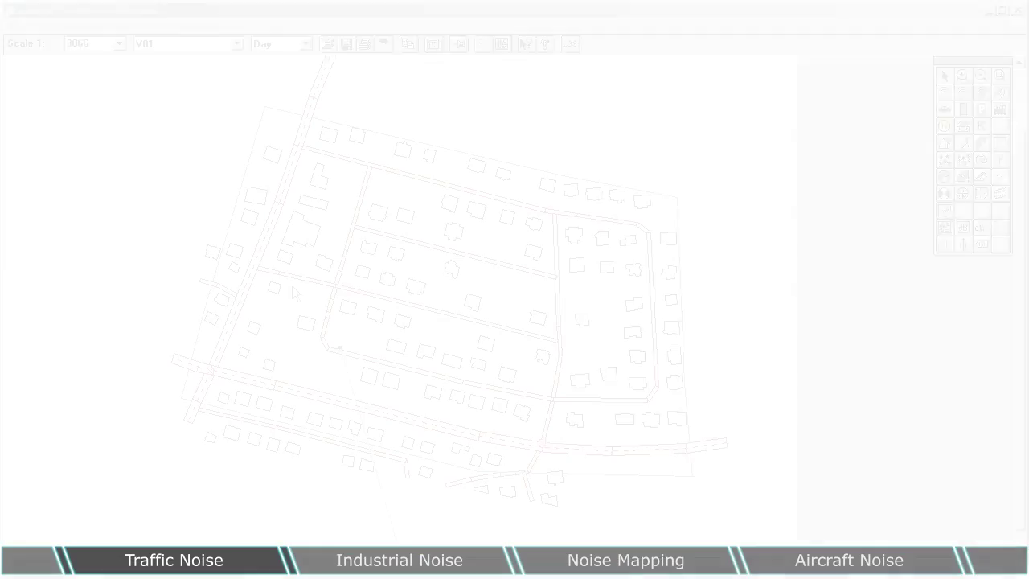
Zoom in on the SmallCity_bridge plan to see the streets, double-lane roads and buildings.
scroll(501, 277, "up", 5)
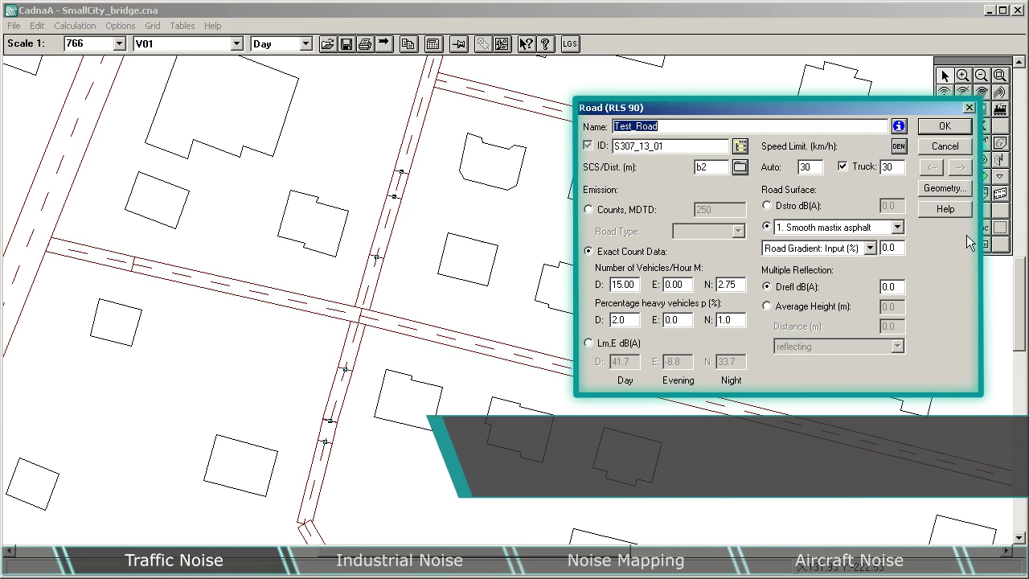
Open Test_Road's Road (RLS 90) properties and show the town in the 3D view.
left_click(942, 187)
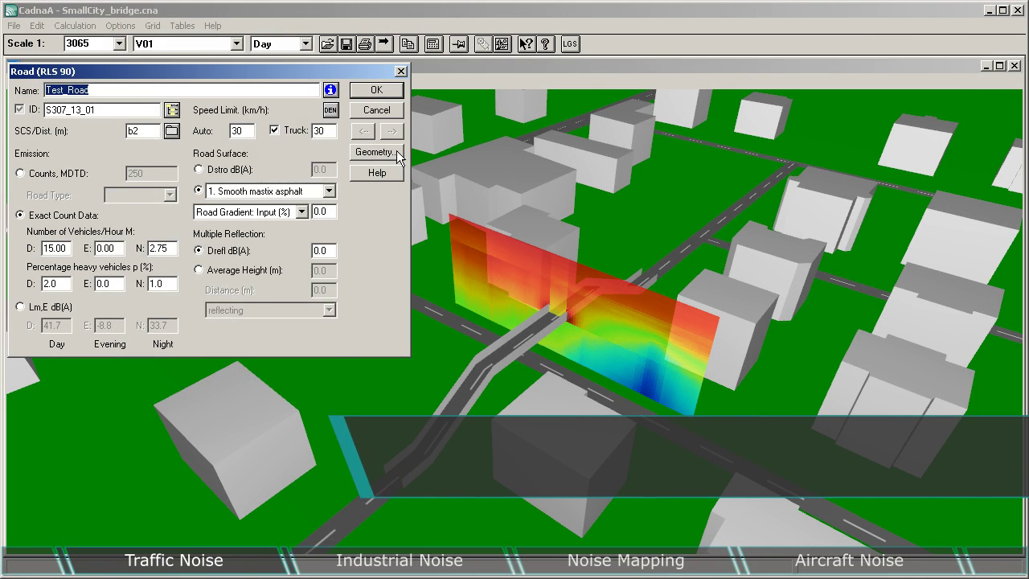
left_click(397, 151)
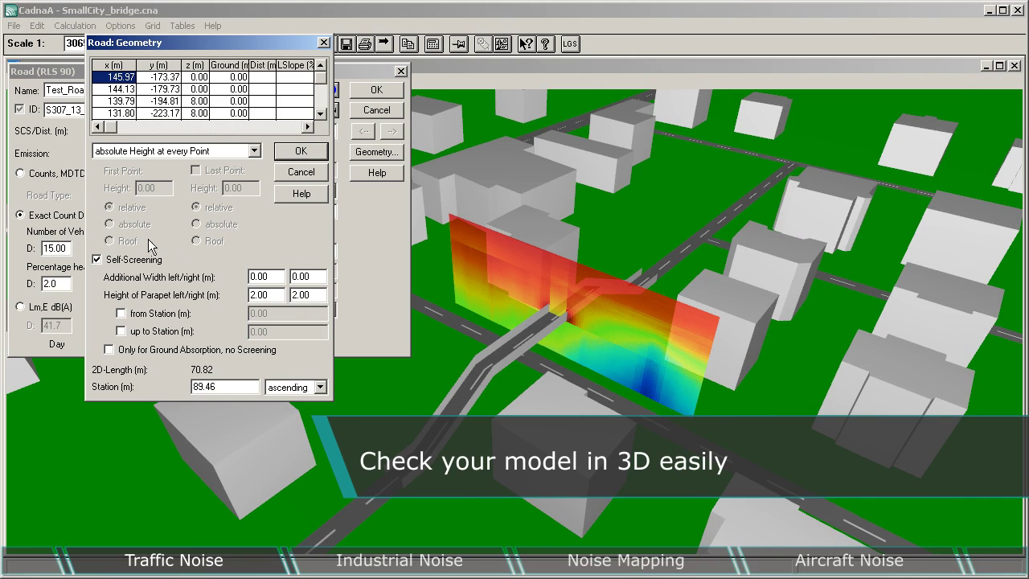
Turn off Test_Road's self-screening and lower its last two points to 3.00 m.
left_click(128, 267)
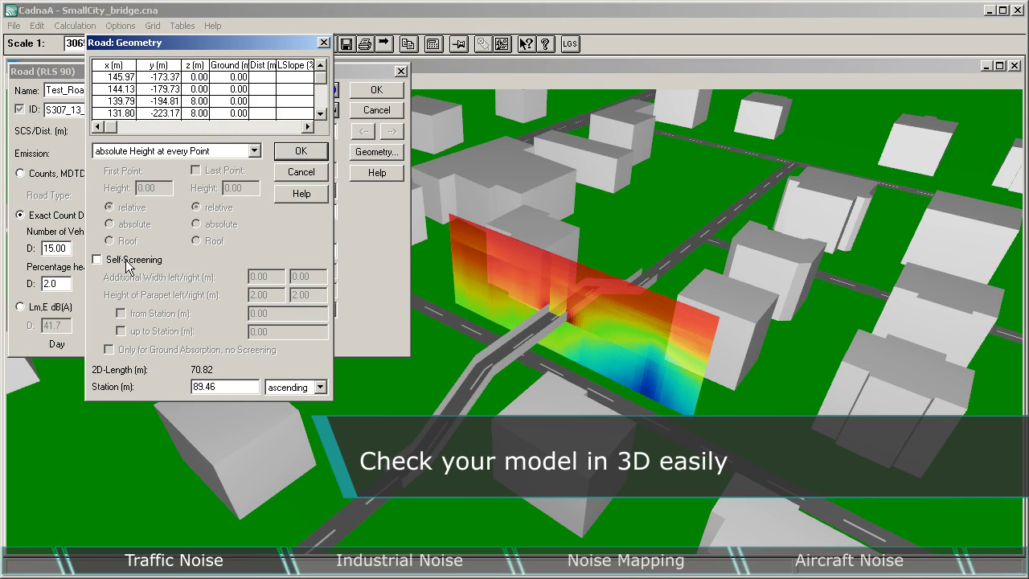
left_click(199, 103)
left_click(206, 114)
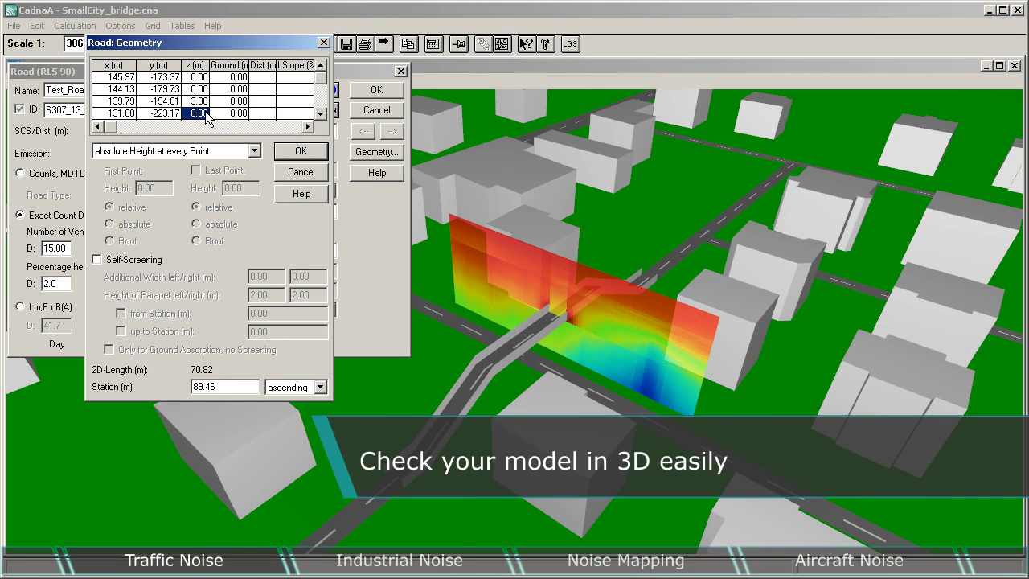
type("3")
left_click(204, 102)
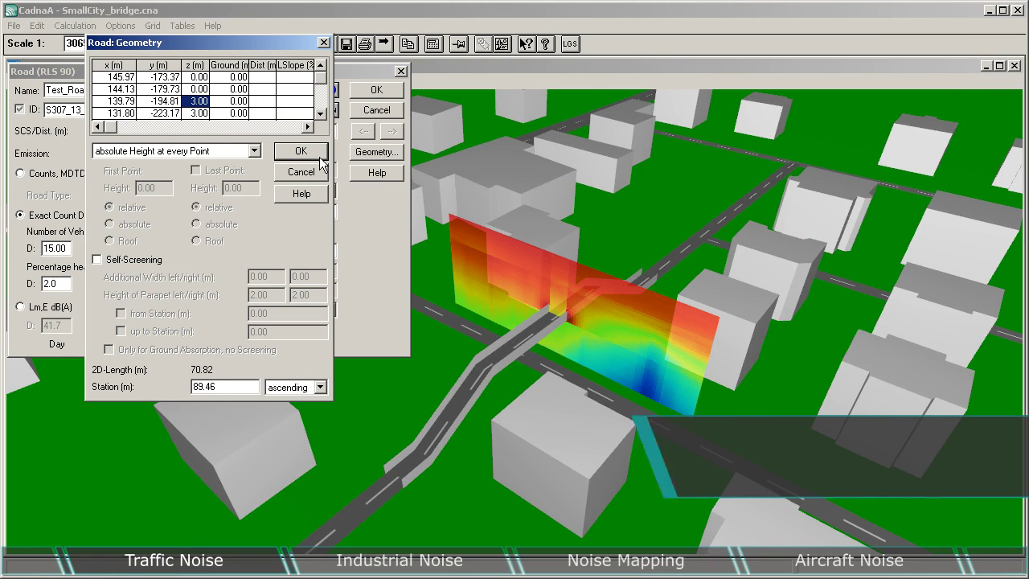
left_click(300, 151)
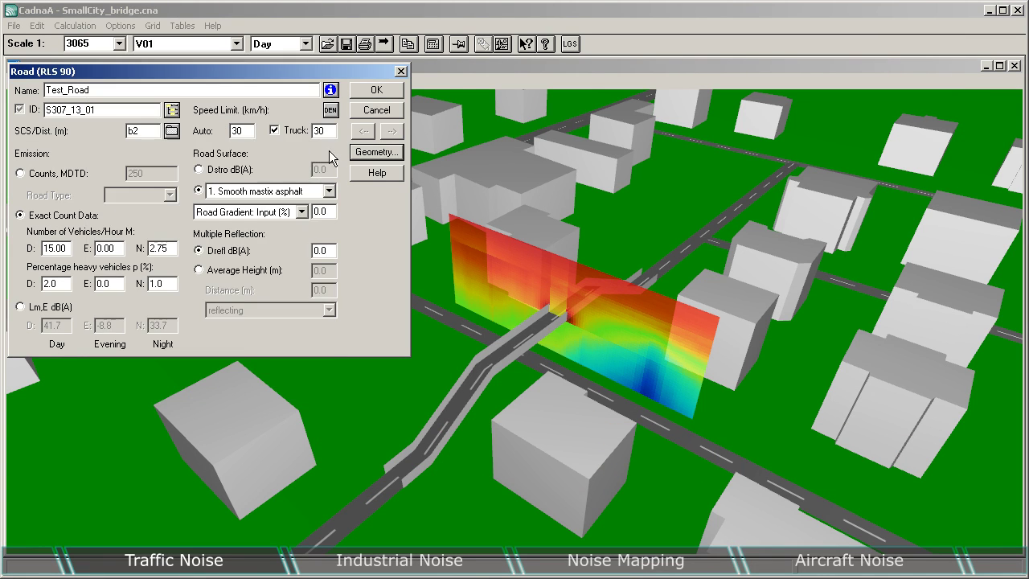
left_click(368, 96)
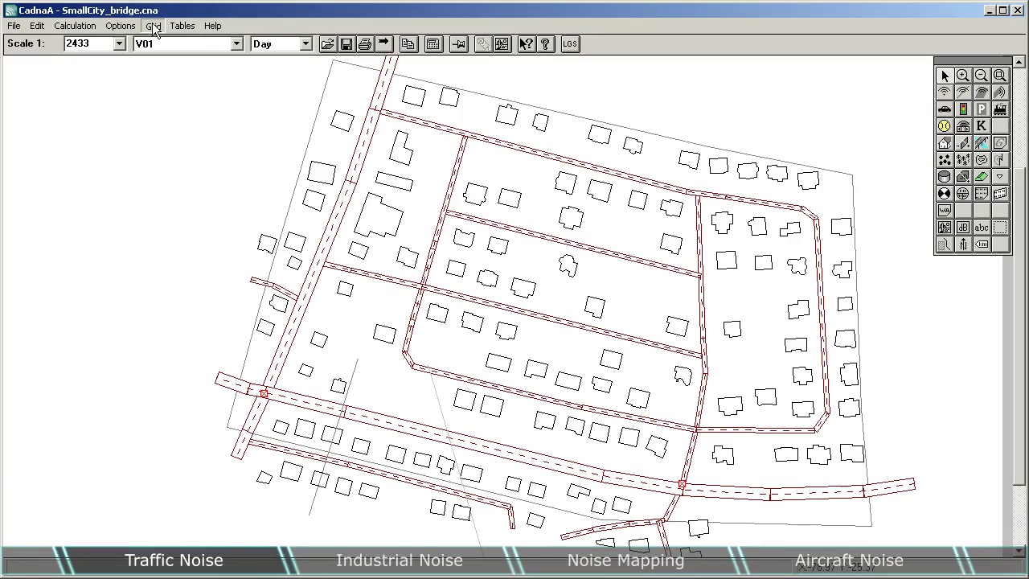
Open schiene.cna and begin drawing a railway line on the empty plan.
left_click(152, 25)
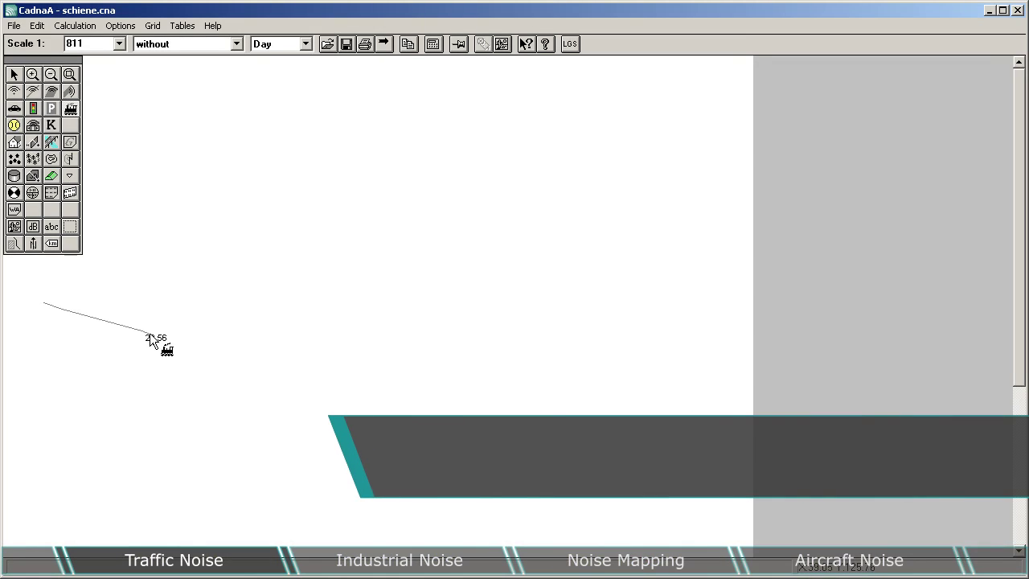
Finish the curved railway track and assign it the My_Composition train list.
left_click(292, 341)
left_click(441, 329)
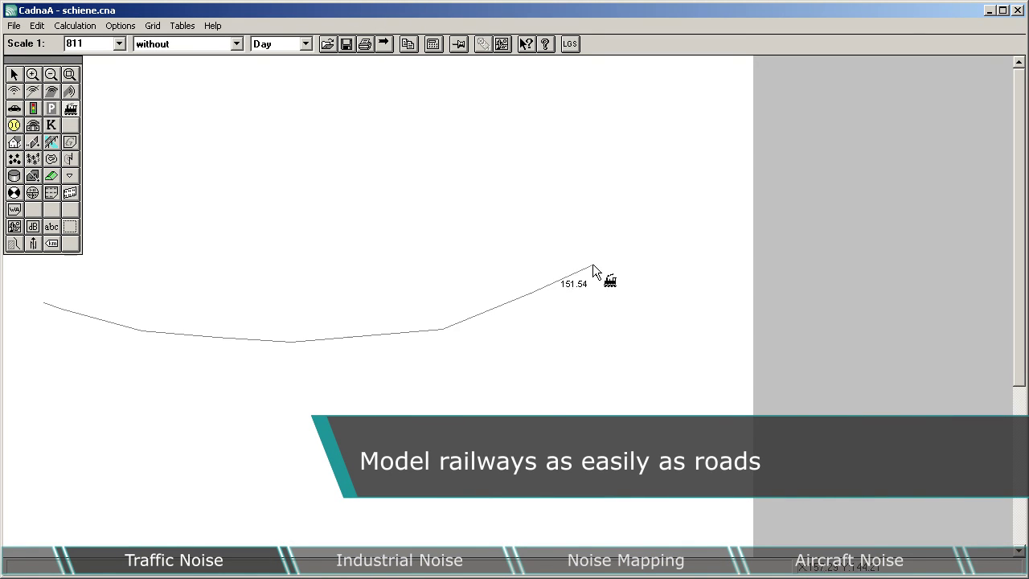
left_click(710, 166)
right_click(693, 234)
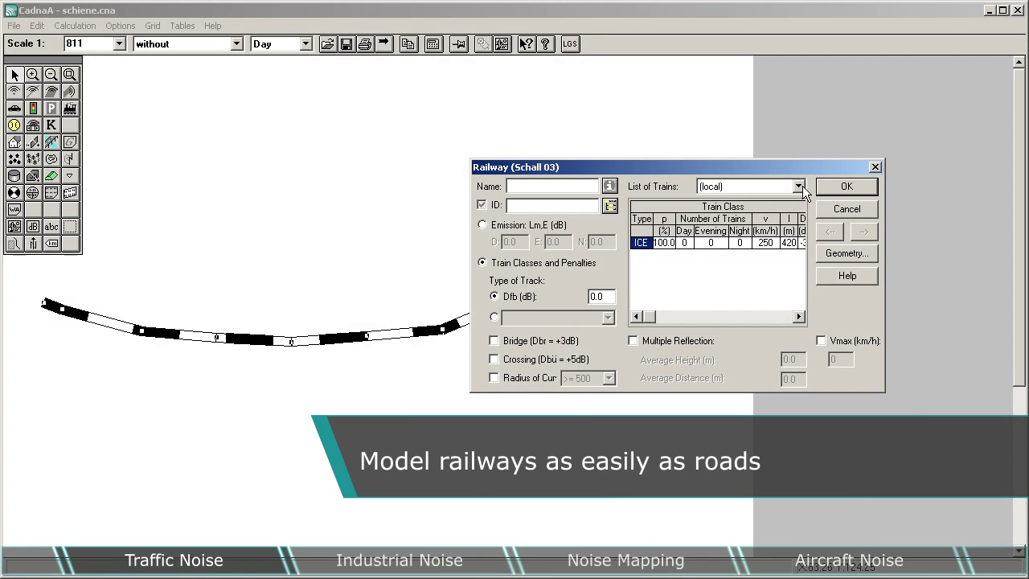
left_click(798, 186)
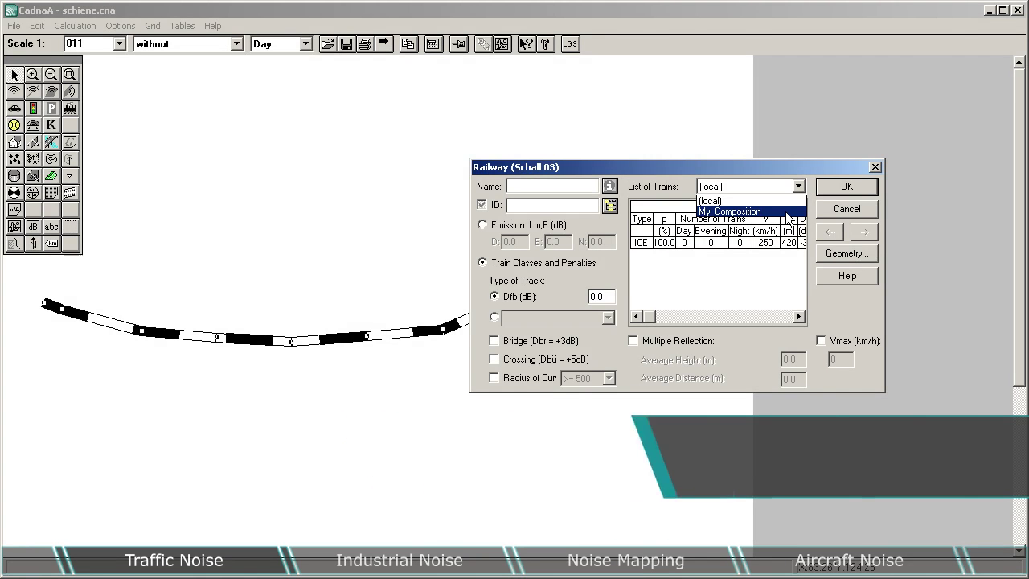
left_click(787, 214)
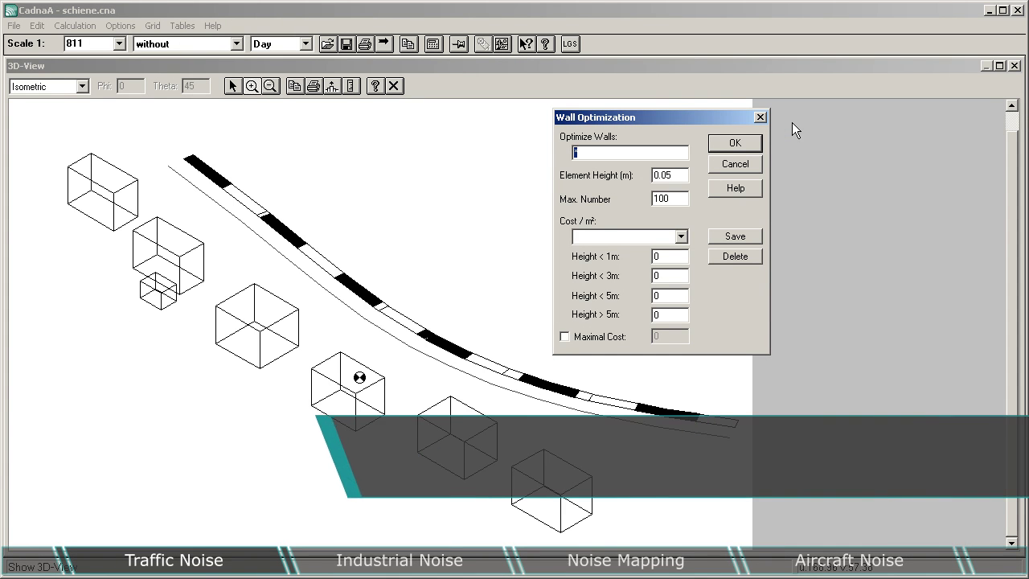
Run the noise wall optimisation for a wall beside the track.
left_click(754, 143)
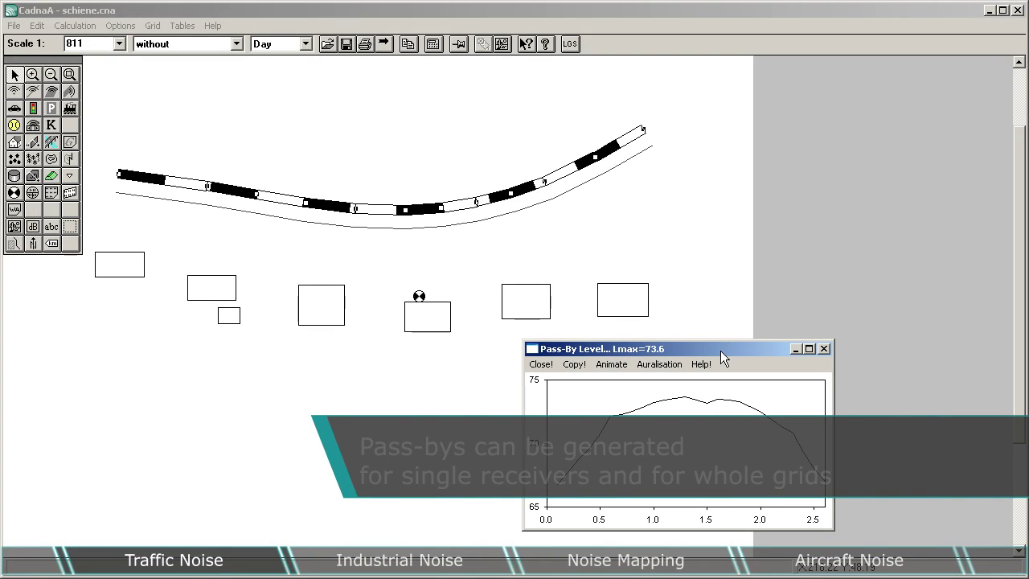
Animate the train pass-by from the Pass-By Level window.
left_click(617, 366)
left_click(614, 382)
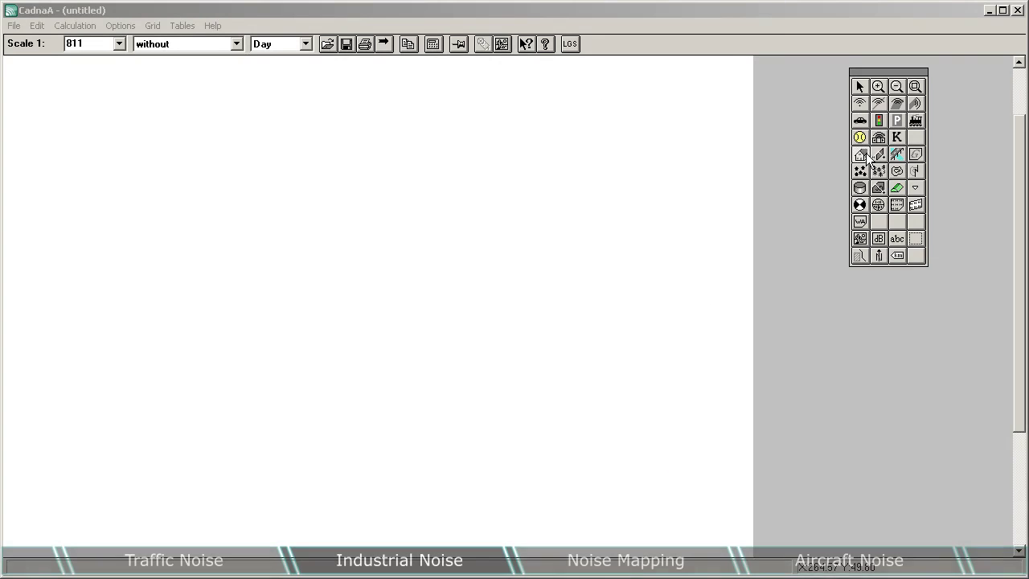
Draw a notched building with reflection loss 1 and 12 m height, then rotate it.
left_click(480, 372)
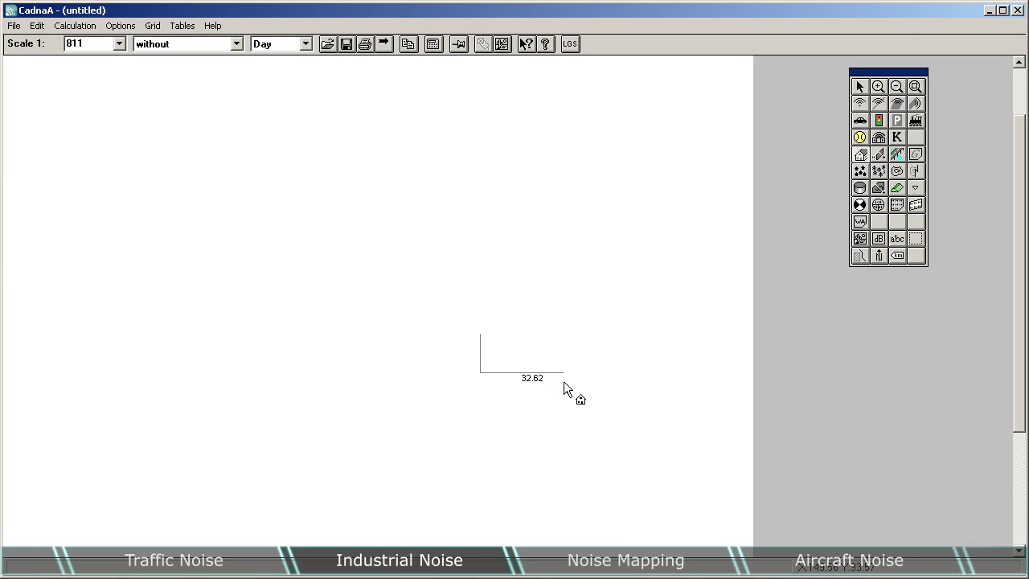
left_click(538, 333)
left_click(537, 354)
left_click(504, 353)
double_click(503, 333)
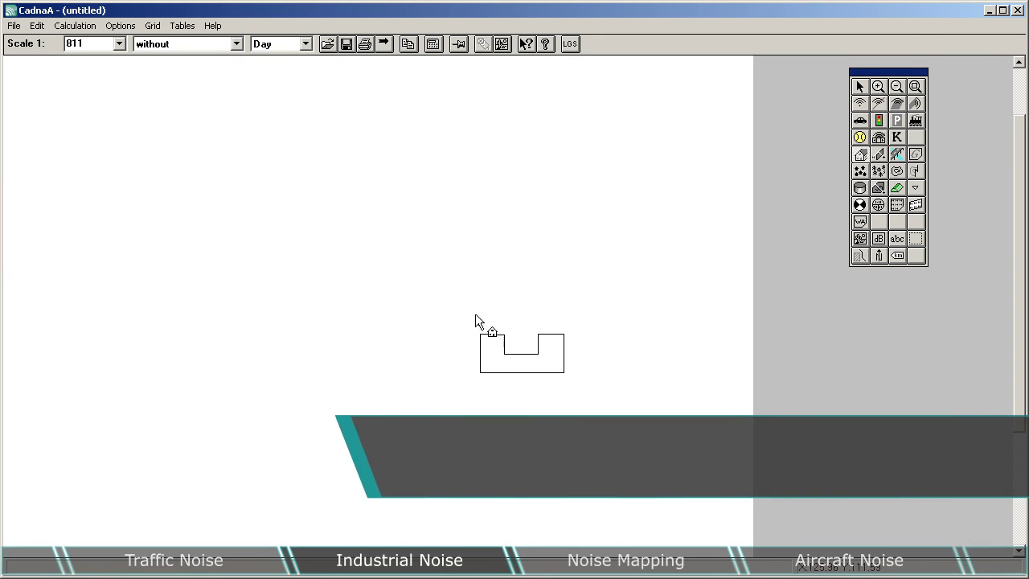
left_click(404, 292)
type("1")
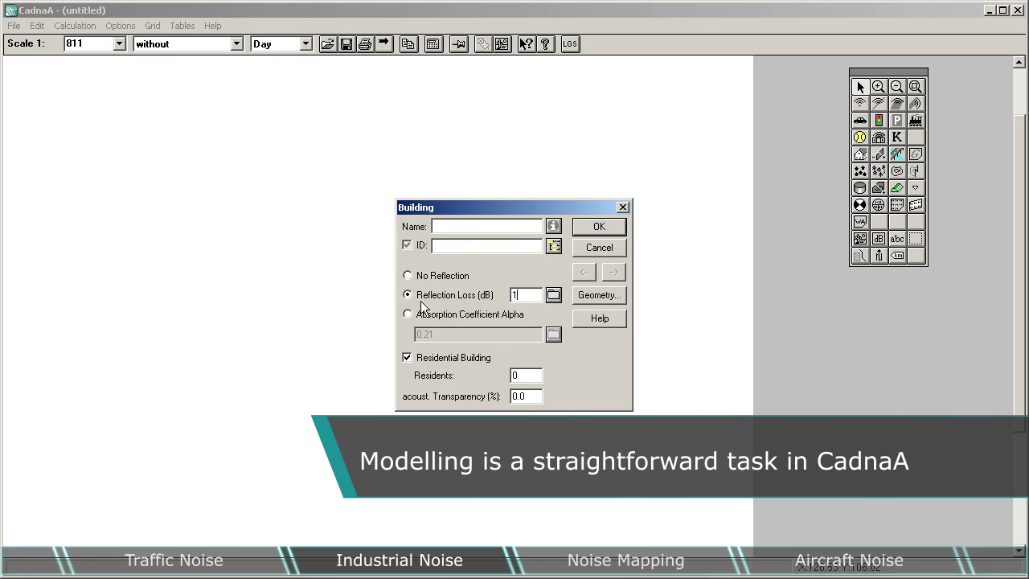
left_click(614, 294)
double_click(466, 338)
type("12")
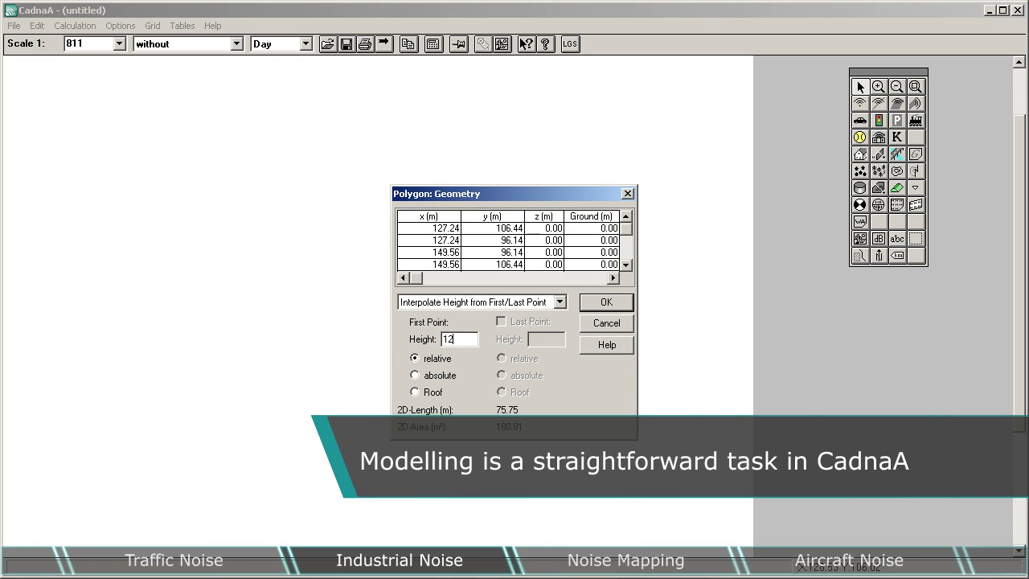
left_click(606, 301)
left_click(595, 225)
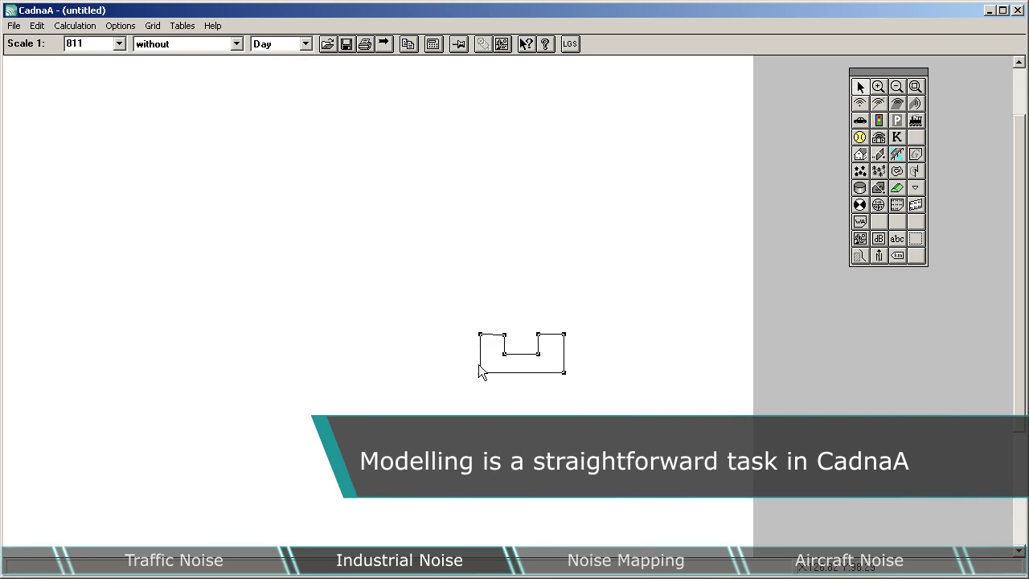
left_click_drag(478, 364, 475, 388)
Draw an L-shaped building with an adjoining rectangular building.
left_click(346, 277)
left_click(346, 367)
left_click(266, 367)
left_click(267, 328)
left_click(306, 328)
double_click(306, 276)
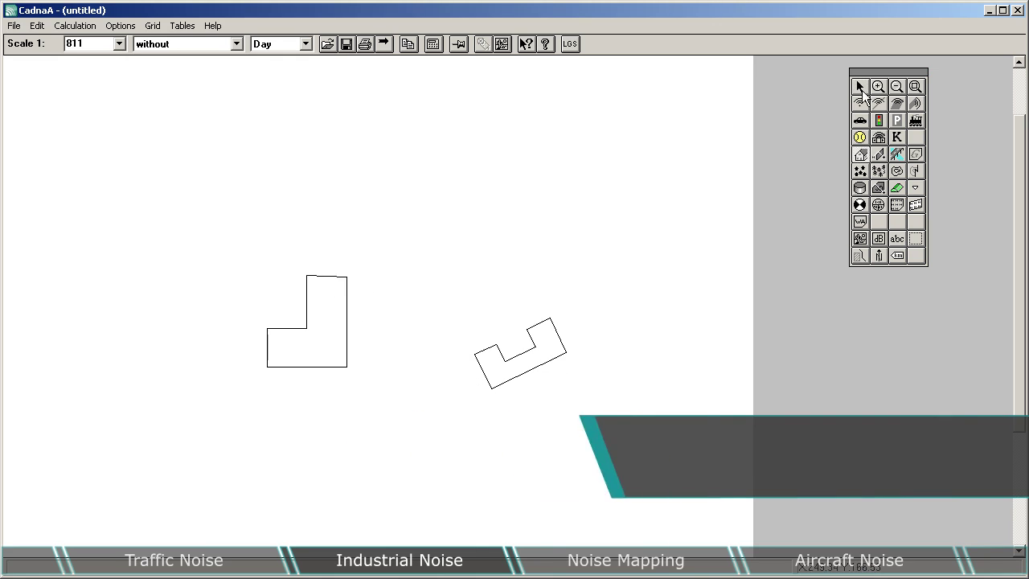
left_click(346, 366)
left_click(390, 367)
double_click(389, 277)
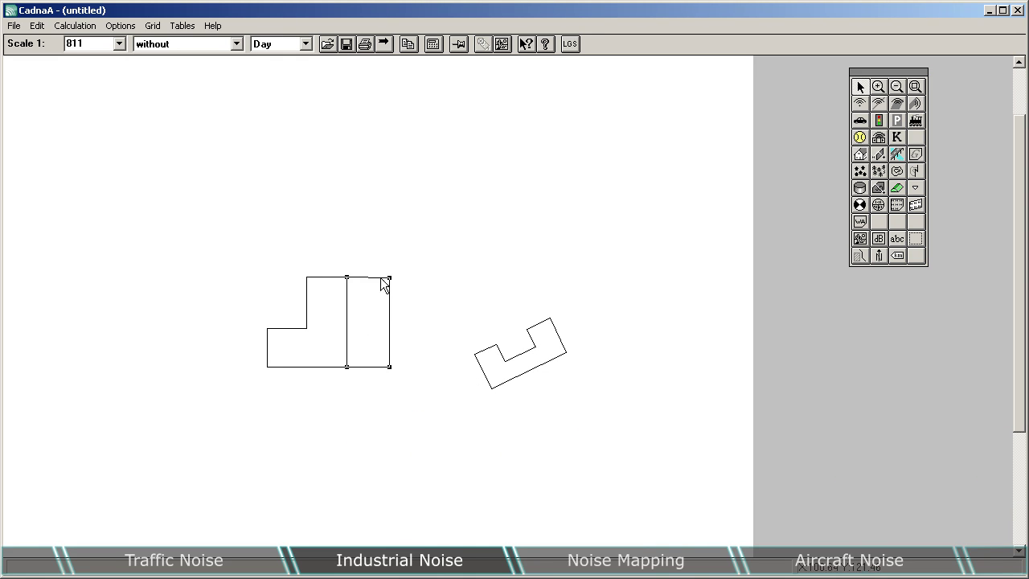
Place a receiver and draw the small buildings on the left side.
left_click(859, 204)
left_click(246, 347)
left_click(860, 154)
left_click(151, 147)
left_click(152, 168)
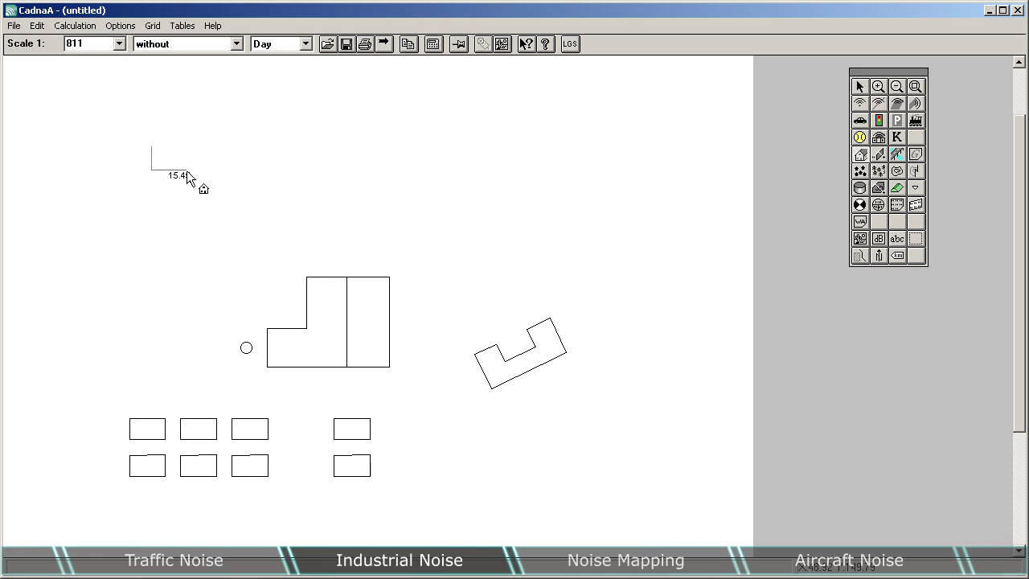
left_click(187, 169)
double_click(186, 147)
Draw the long rotated building and a building overlapping it.
left_click(435, 129)
left_click(607, 217)
left_click(593, 245)
double_click(422, 157)
left_click(502, 201)
left_click(577, 278)
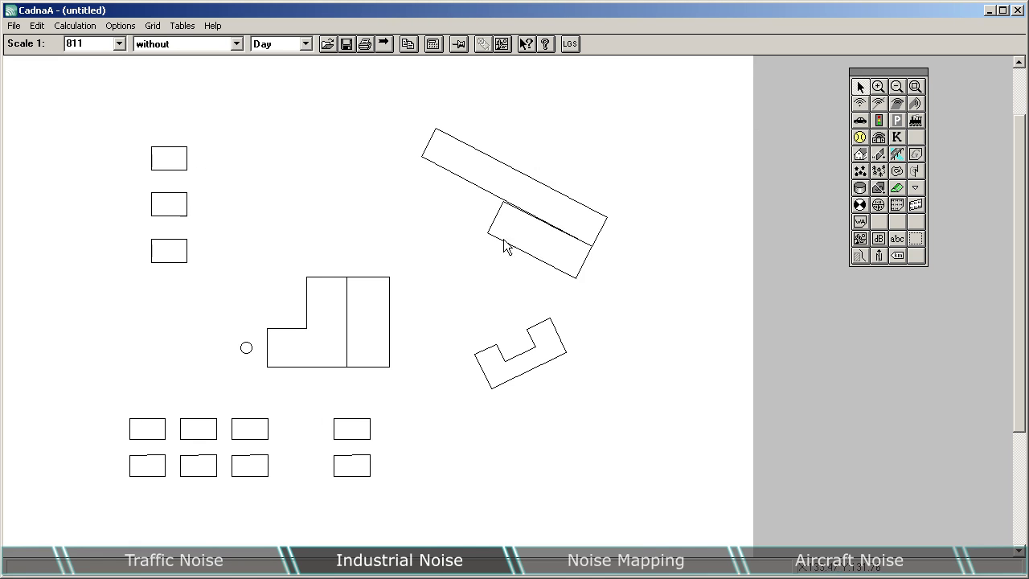
double_click(487, 234)
Draw the L-shaped building at the top and another building at the right.
left_click(508, 79)
left_click(597, 85)
left_click(593, 150)
left_click(556, 147)
double_click(507, 113)
left_click(637, 169)
left_click(675, 170)
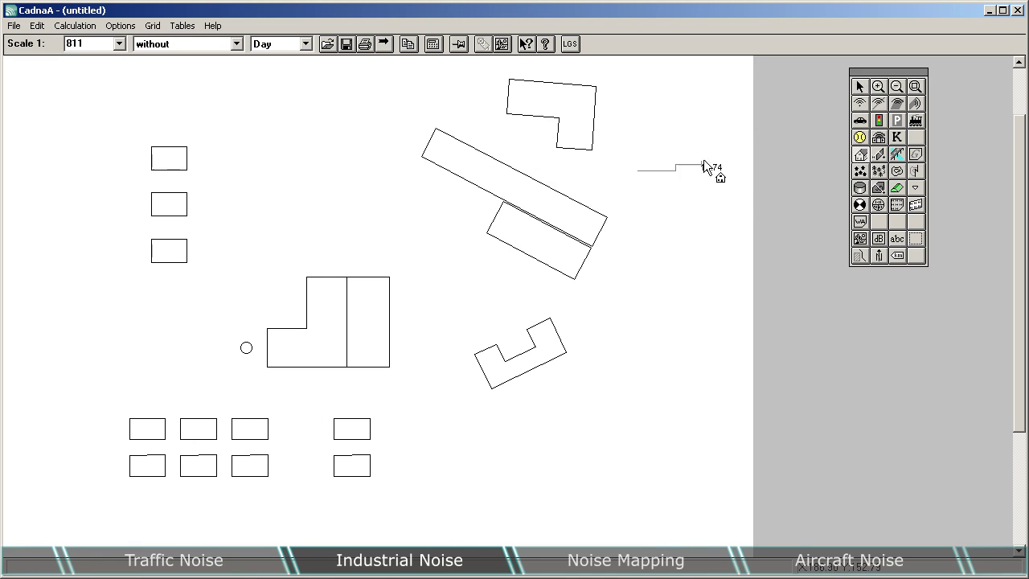
left_click(703, 164)
double_click(643, 168)
Draw two of the circles and place point sources on the top-left blocks.
left_click(859, 187)
left_click(401, 125)
left_click(624, 328)
left_click(682, 444)
left_click(859, 103)
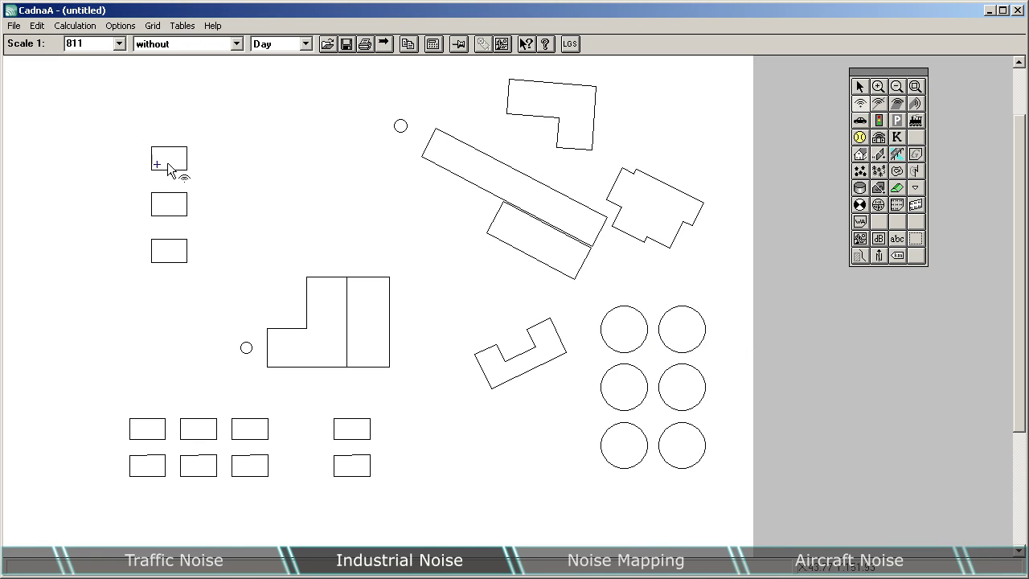
left_click(168, 164)
left_click(179, 164)
left_click(157, 198)
left_click(168, 198)
double_click(180, 198)
Add a D-shaped outline with a rectangle beside it and point sources in the L-building.
left_click(859, 187)
left_click(296, 219)
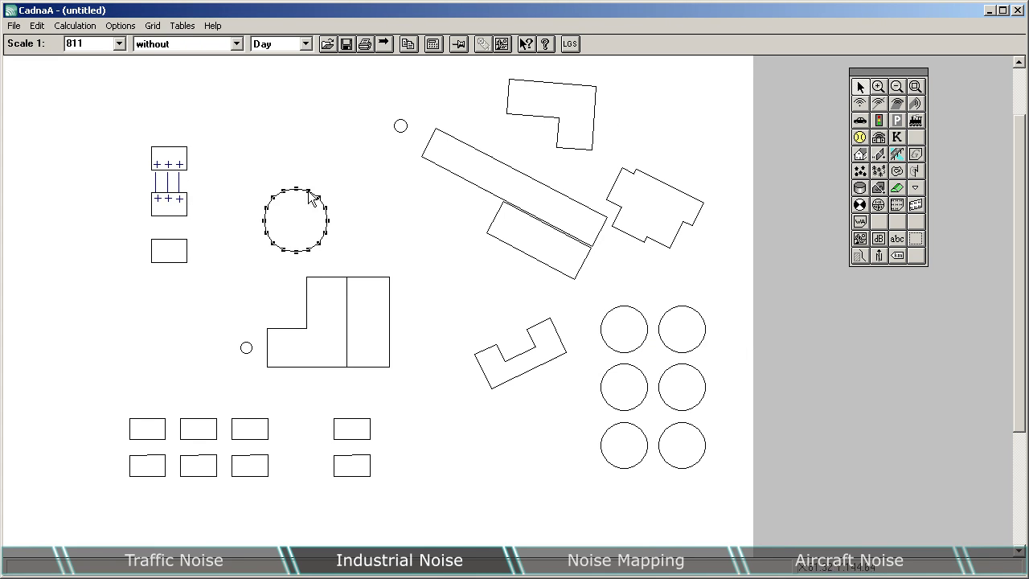
double_click(320, 256)
left_click(371, 252)
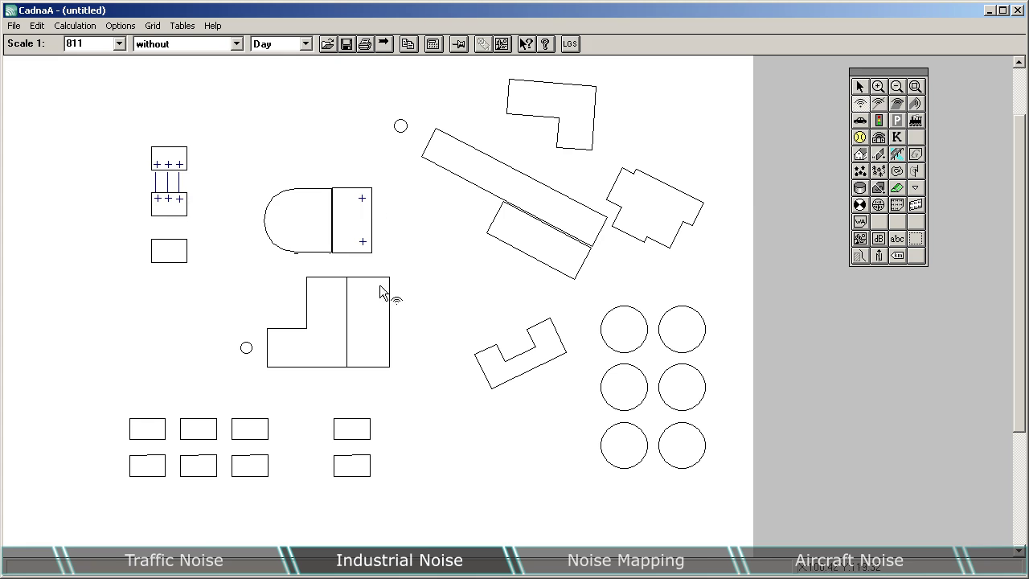
left_click(380, 345)
left_click(379, 359)
Draw a line source and two hatched areas at the top left and lower left.
left_click(246, 347)
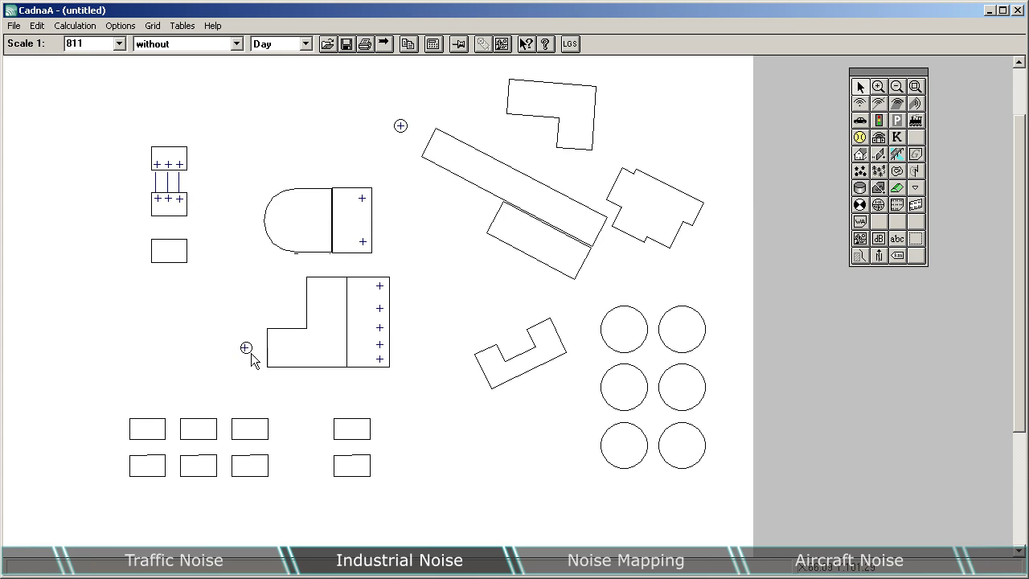
double_click(411, 167)
left_click(666, 218)
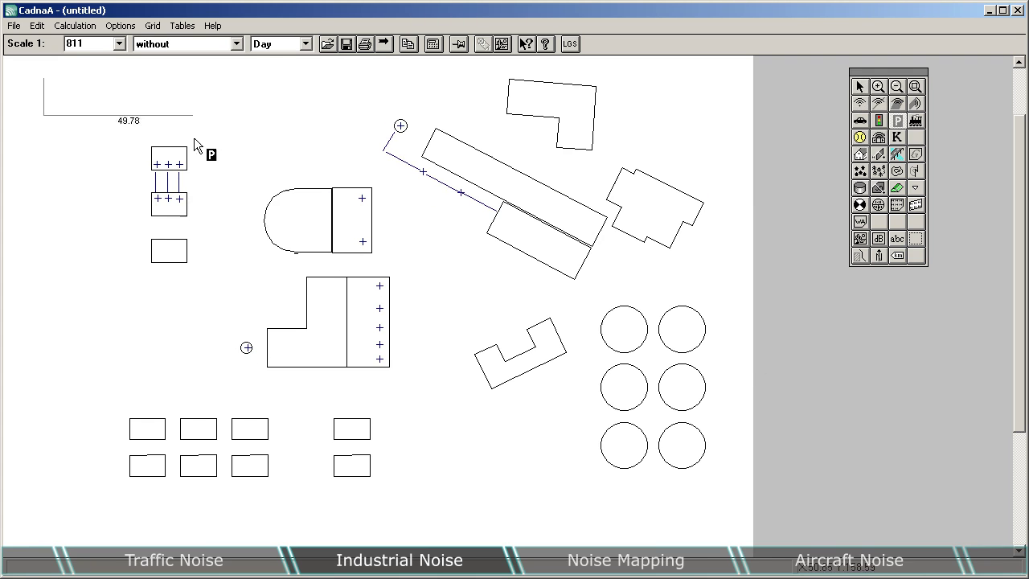
double_click(333, 78)
left_click(203, 387)
double_click(58, 388)
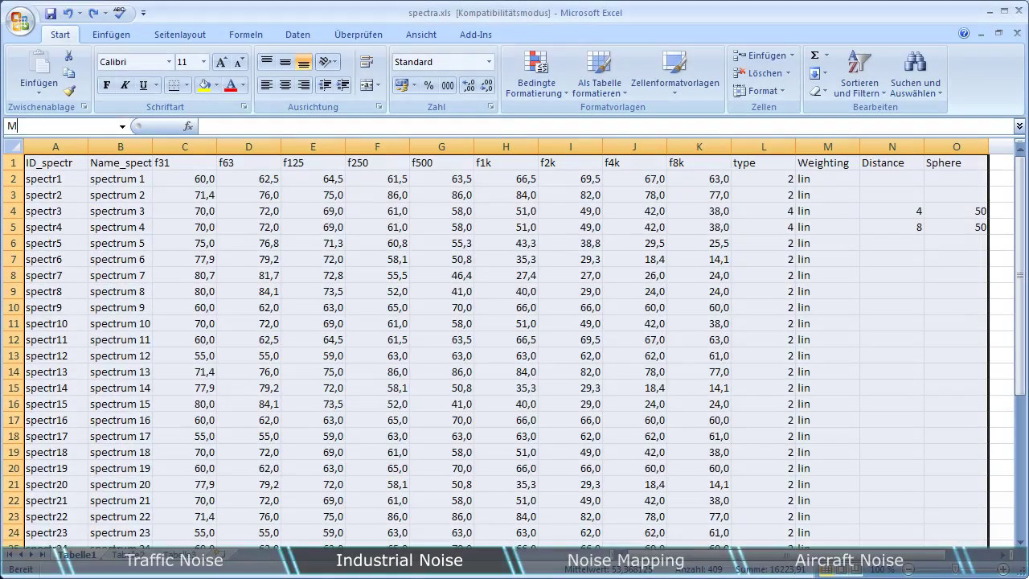
Give the spectra table the range name MyImport.
type("Import")
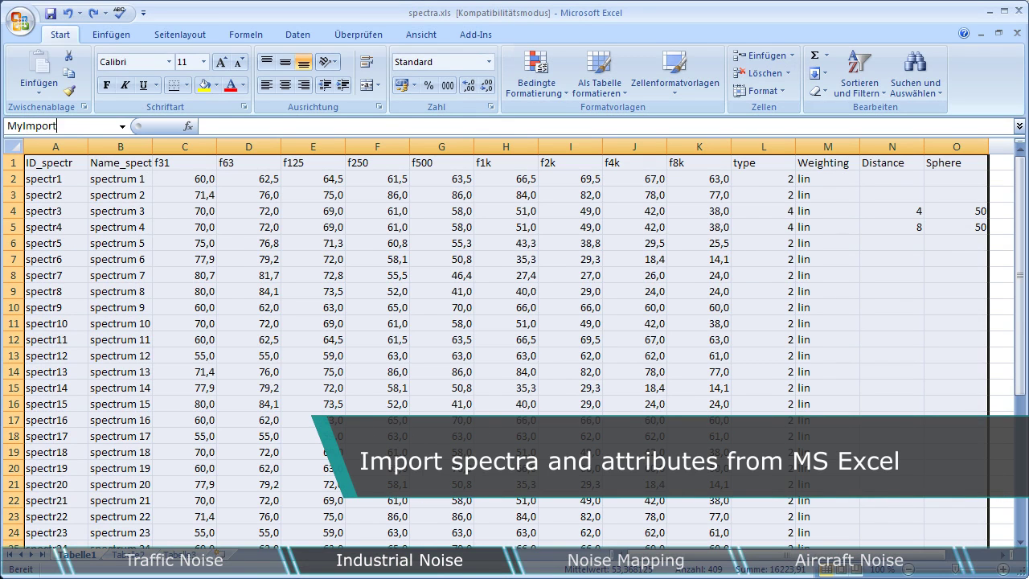
key("Return")
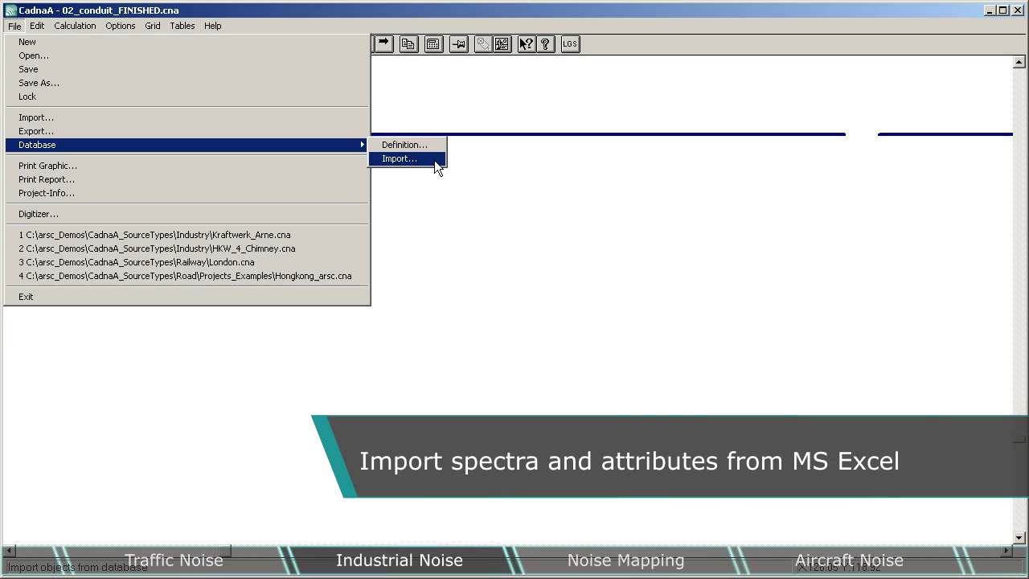
Import the Excel spectra into the sound levels library, appending nonexisting objects.
left_click(438, 167)
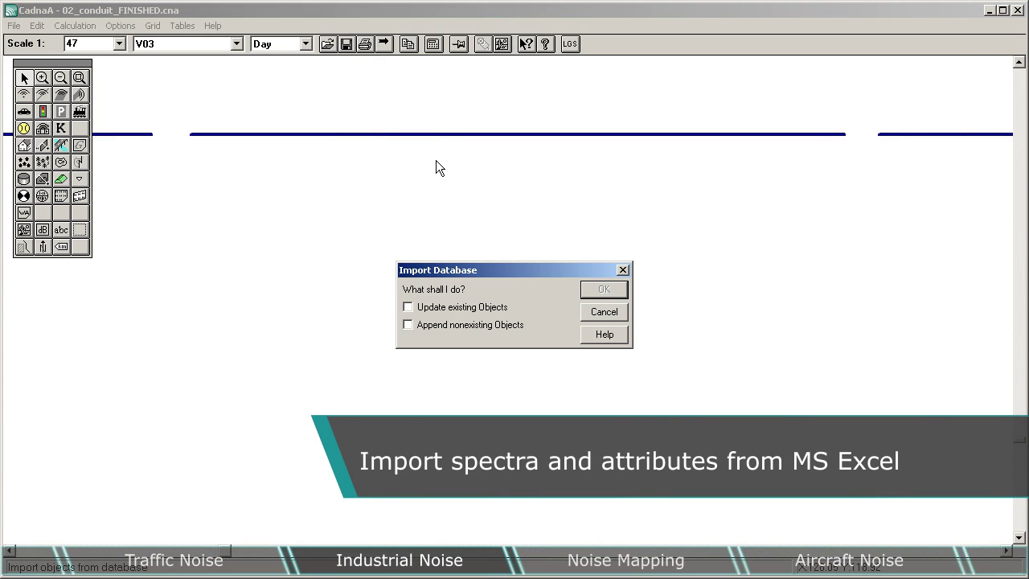
left_click(409, 324)
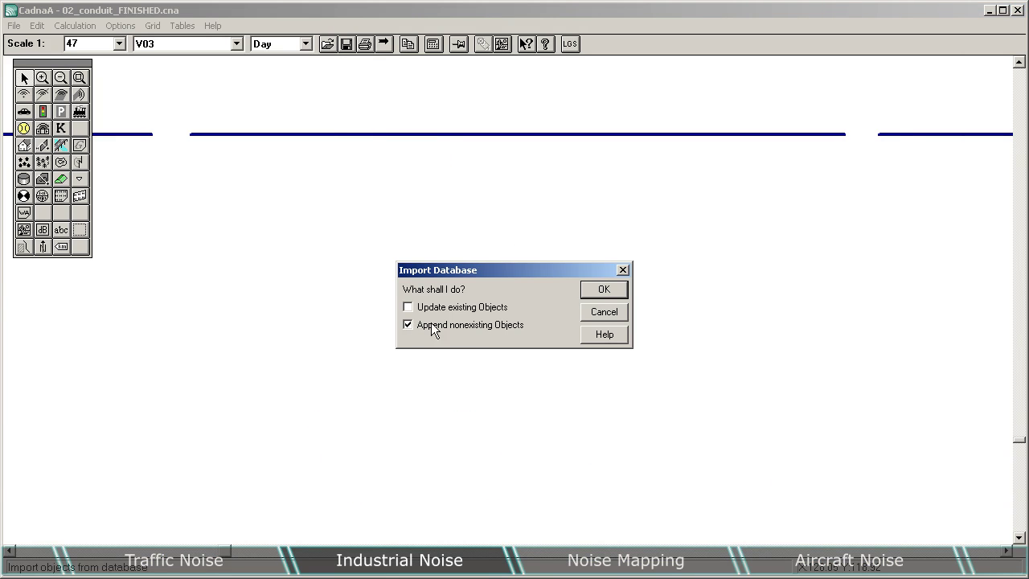
left_click(603, 289)
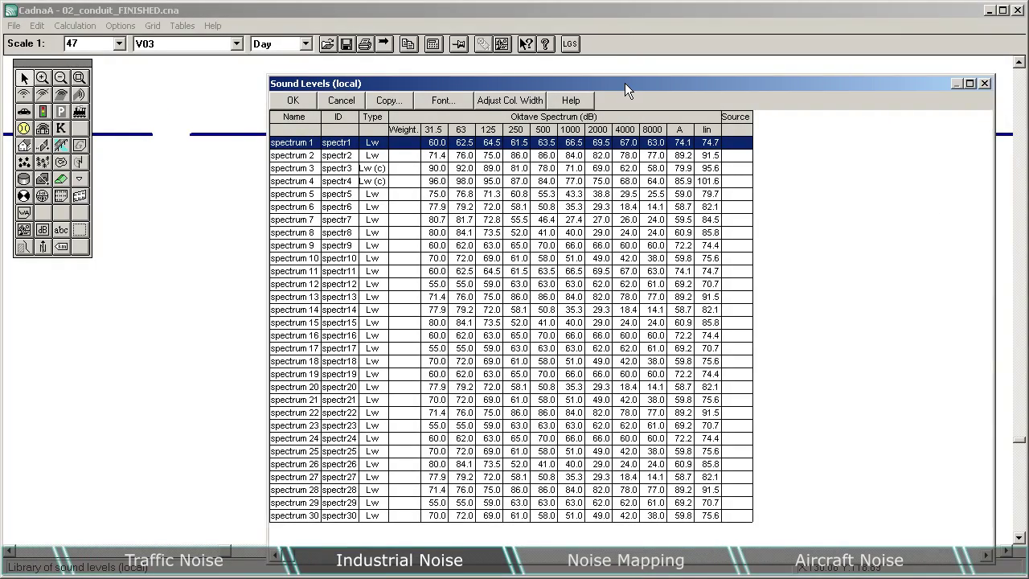
left_click_drag(625, 83, 603, 66)
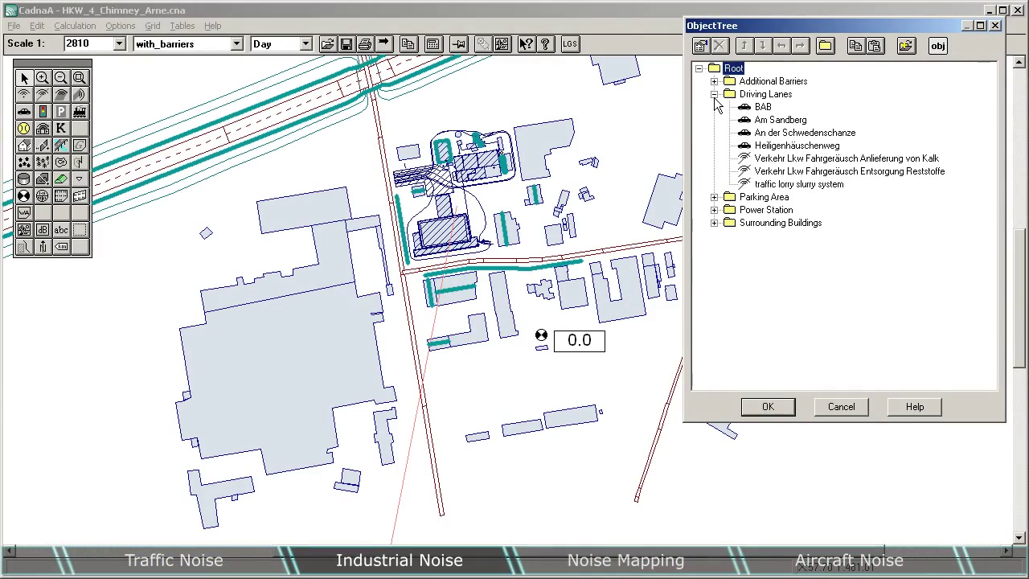
Open the properties of building_83 under Power Station > Filter House in the object tree.
left_click(713, 94)
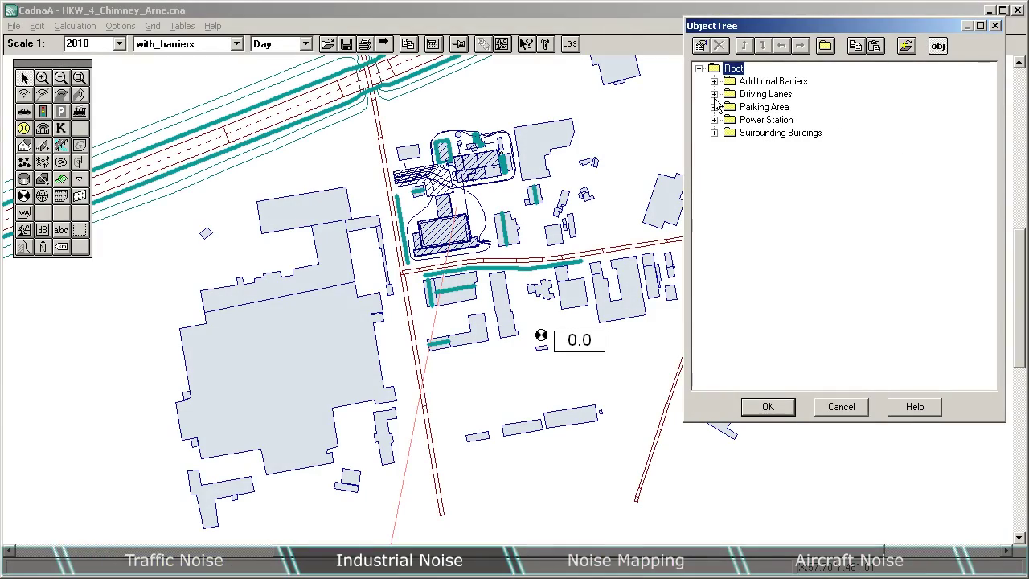
left_click(714, 120)
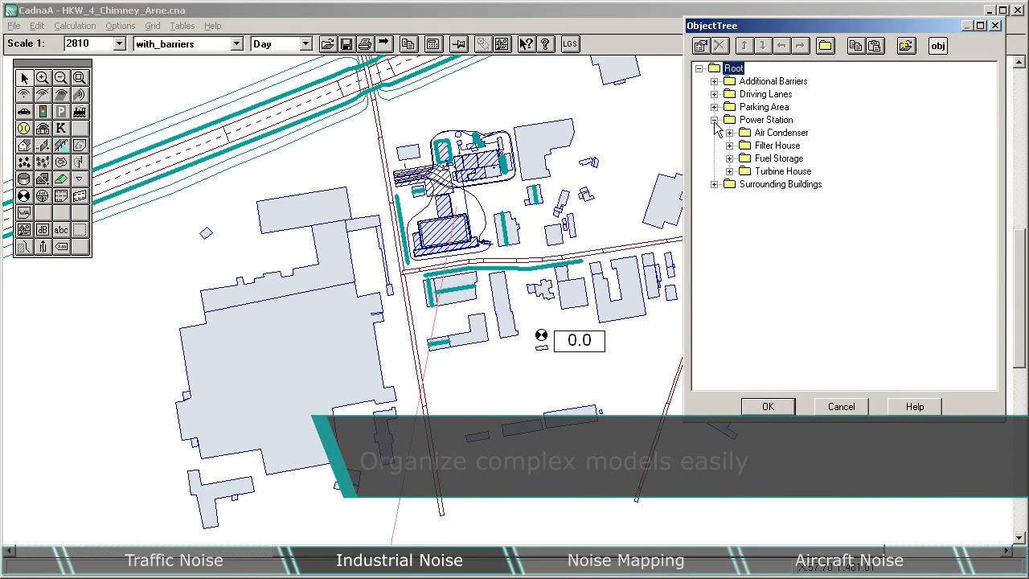
left_click(729, 145)
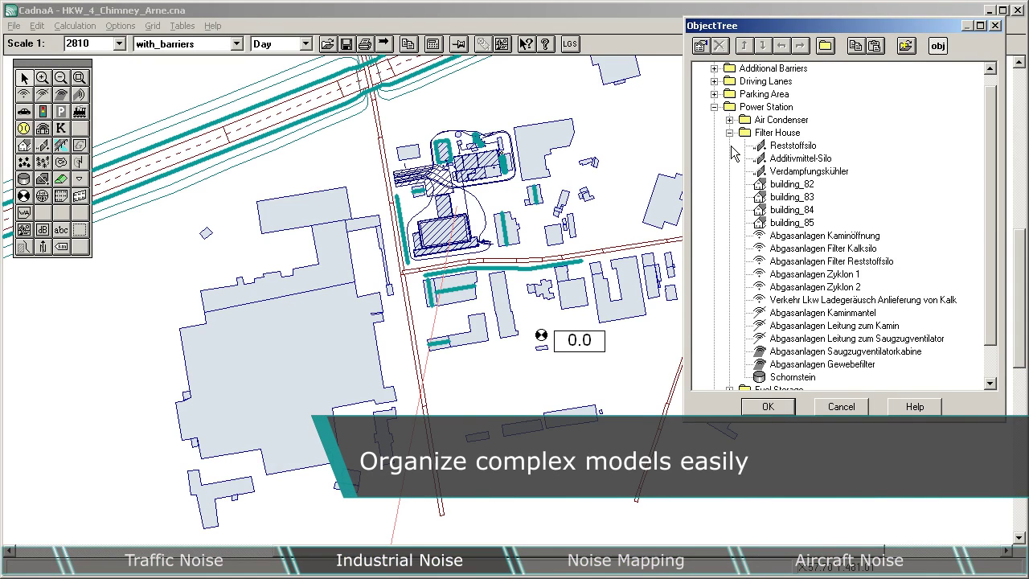
double_click(791, 197)
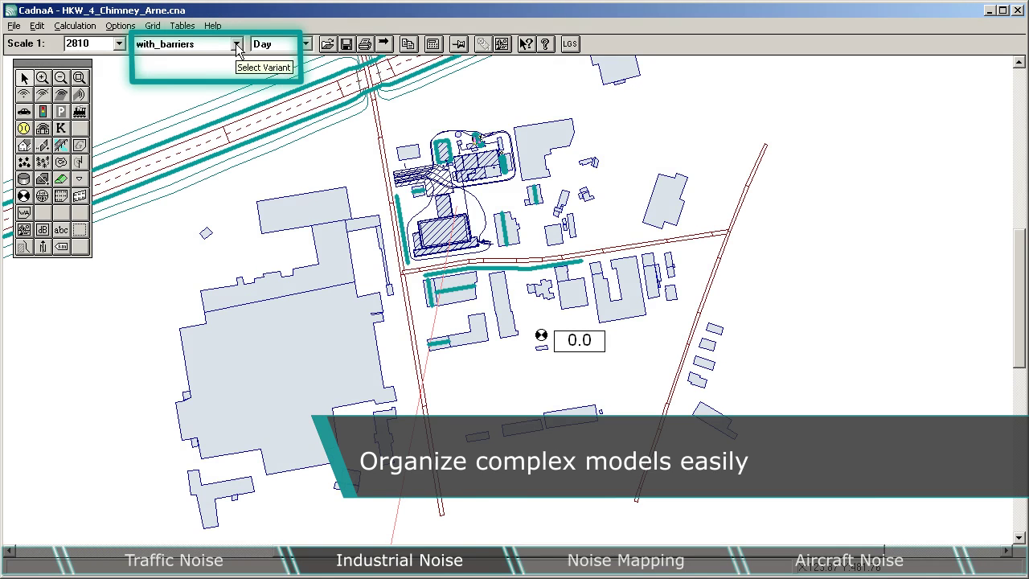
Switch the model to the without_barriers variant, then back to with_barriers.
left_click(236, 43)
left_click(233, 61)
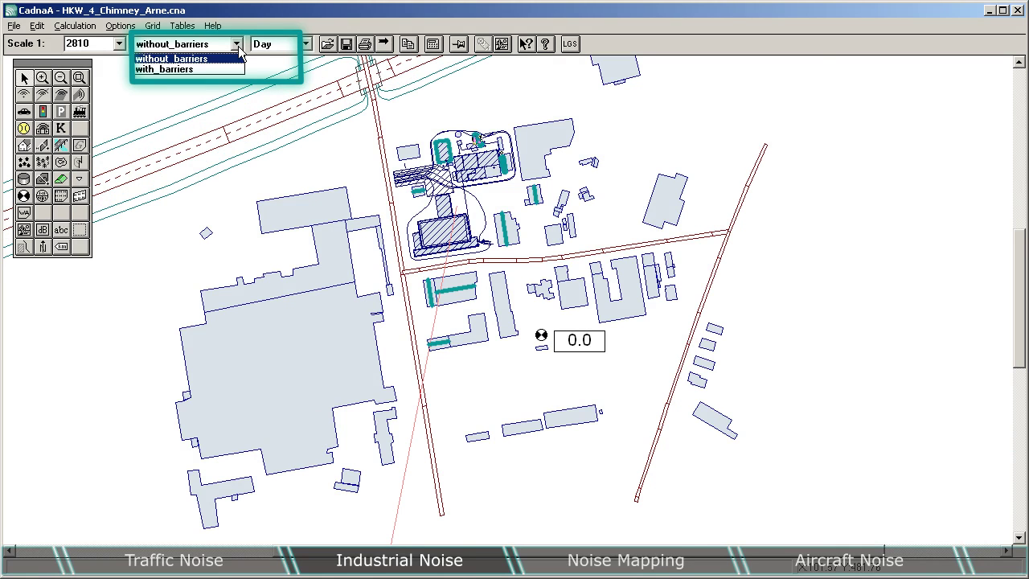
left_click(237, 69)
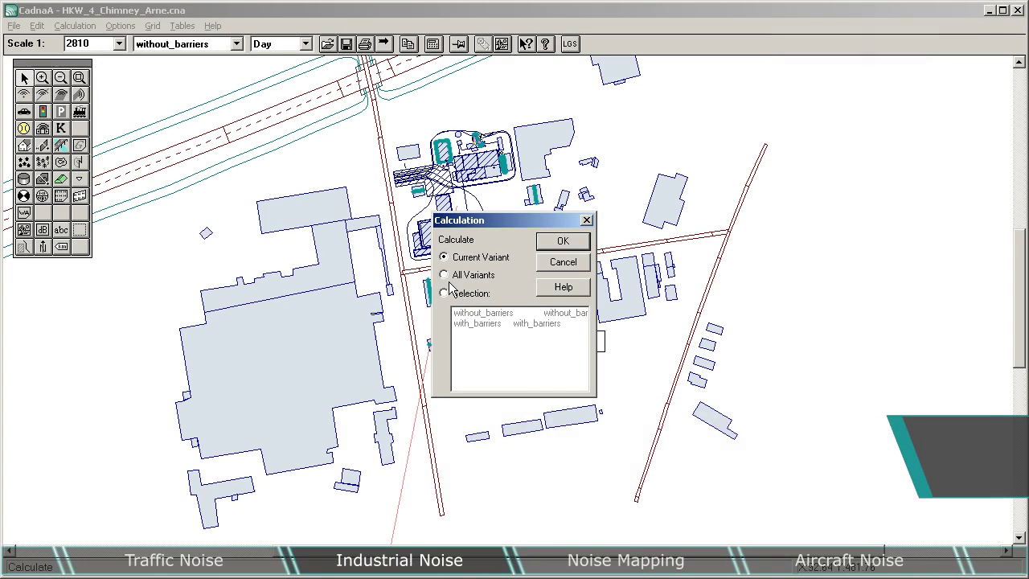
Run the calculation for All Variants rather than just the current one.
left_click(445, 276)
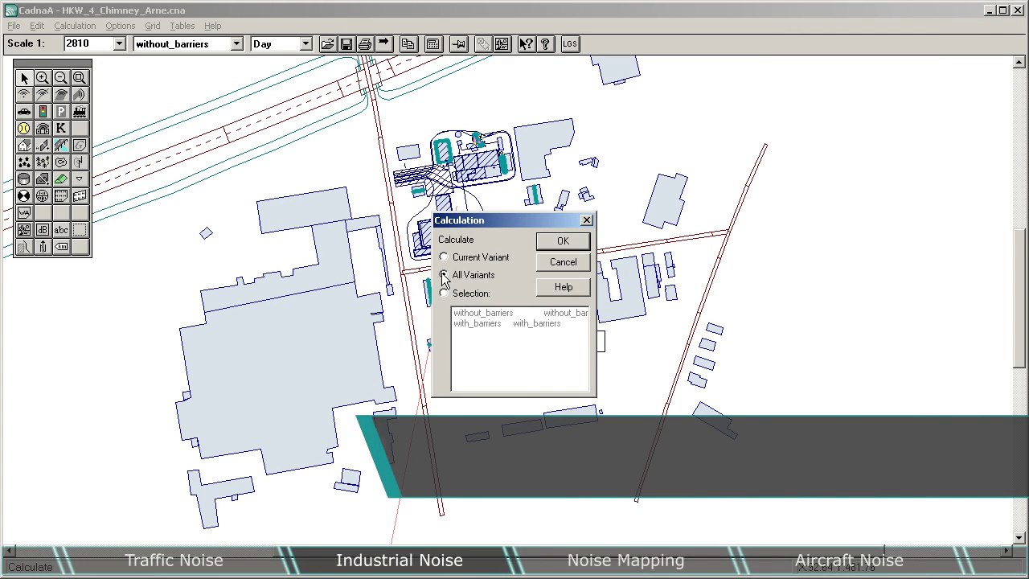
left_click(563, 241)
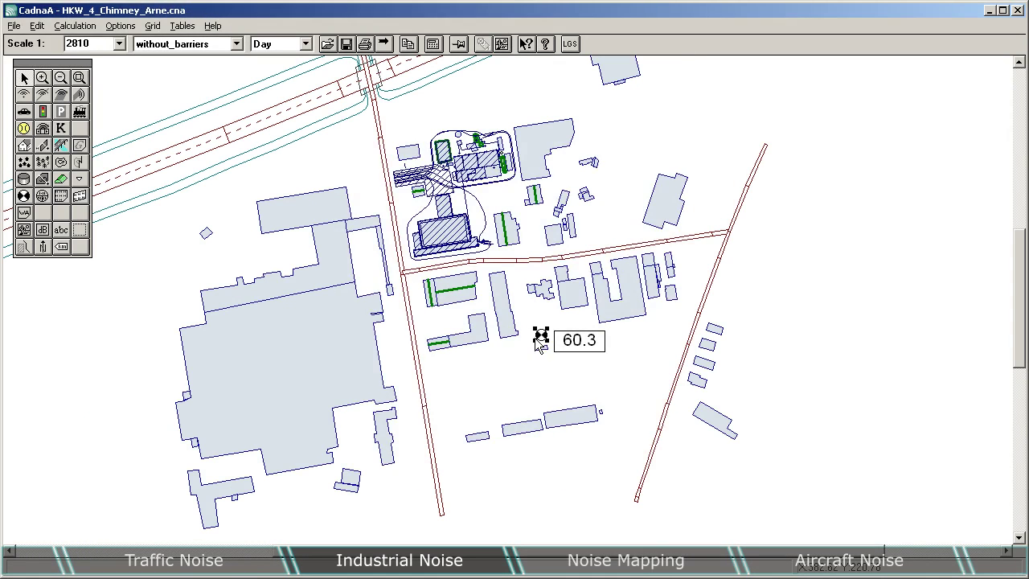
Show My_Receiver's partial levels for each point source from its properties.
double_click(535, 340)
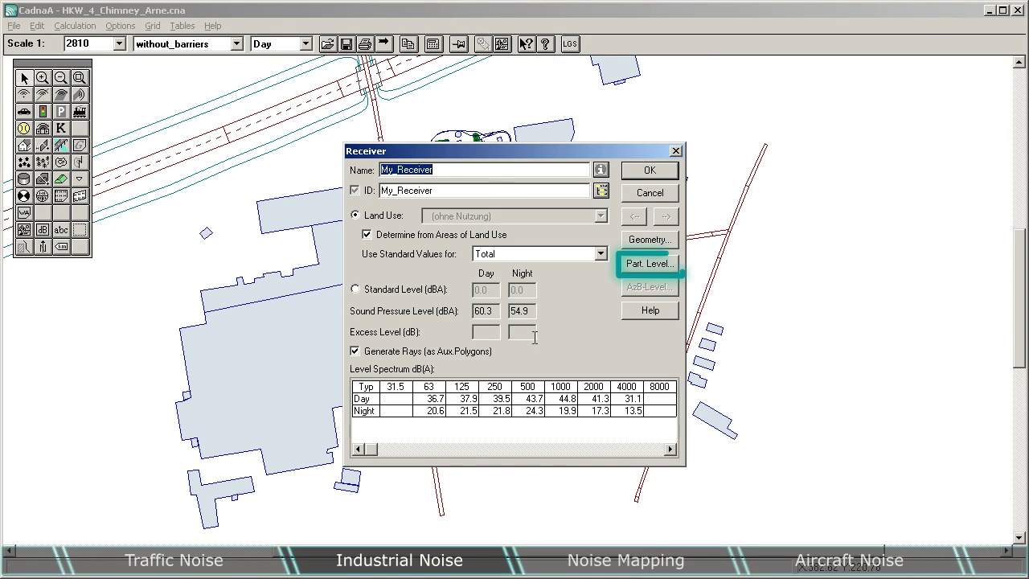
left_click(672, 268)
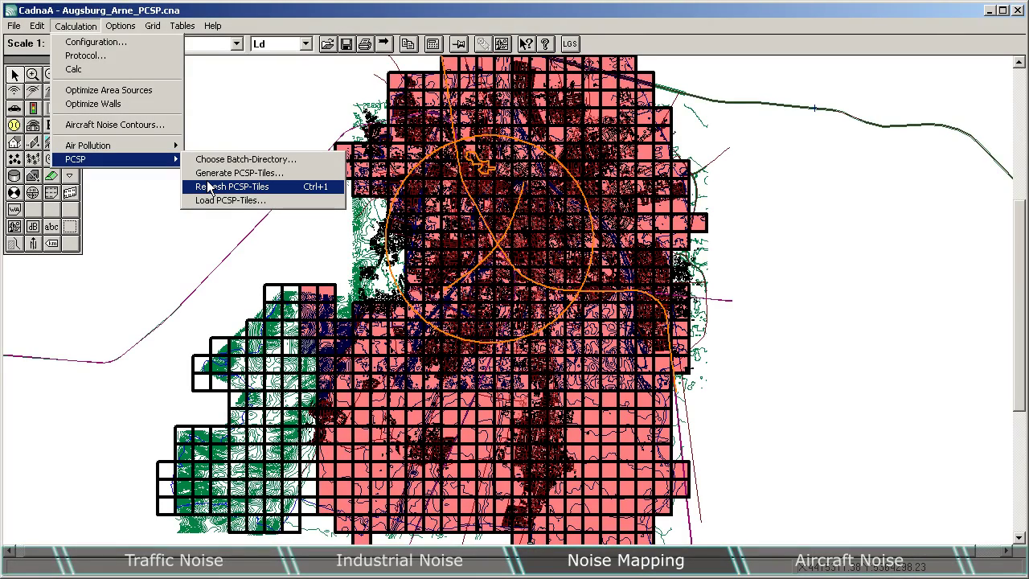
Refresh the Augsburg model's PCSP tiles via Calculation > PCSP.
left_click(207, 187)
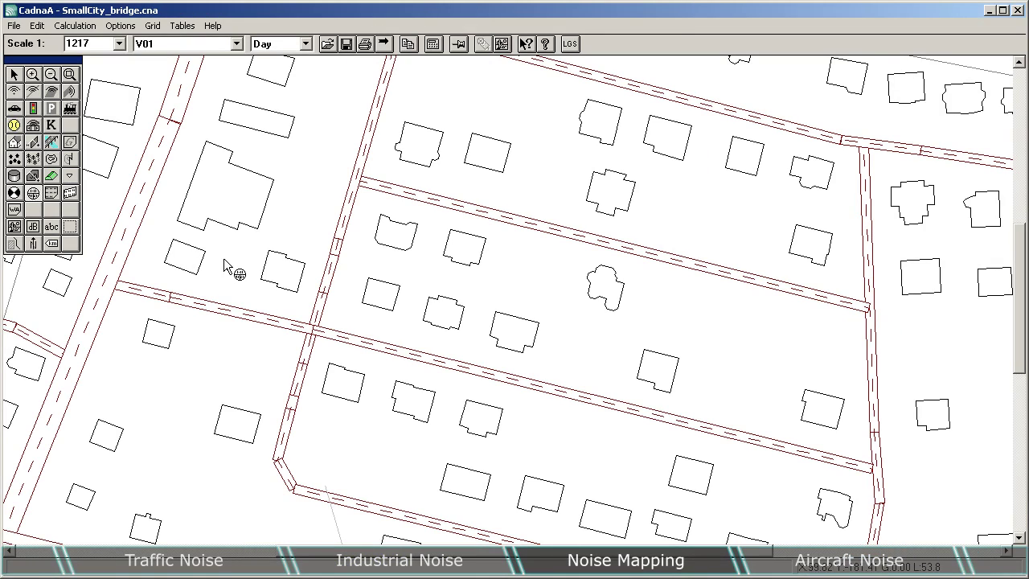
Add facade-level building evaluations to seven houses.
left_click(380, 297)
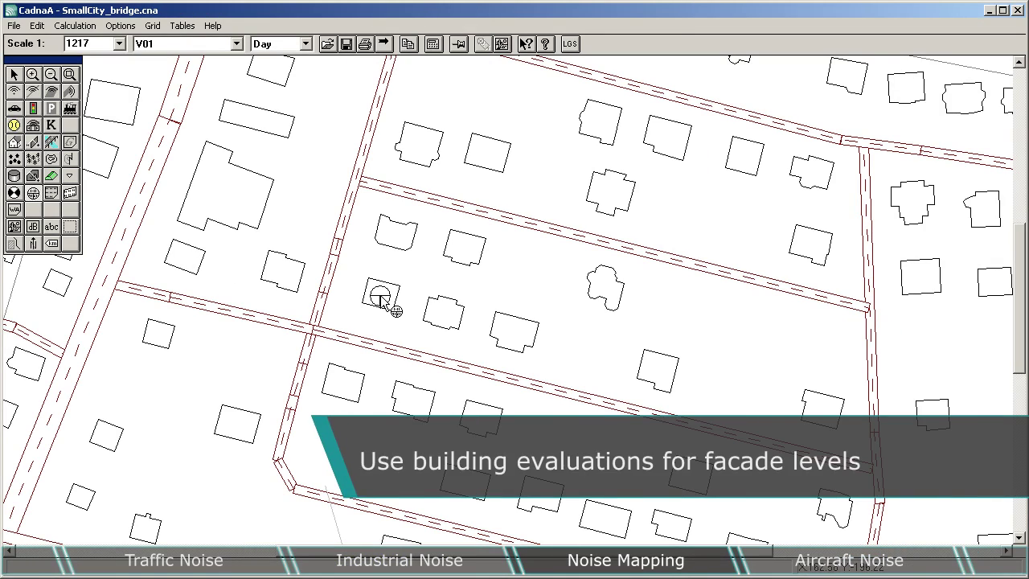
left_click(434, 313)
left_click(506, 333)
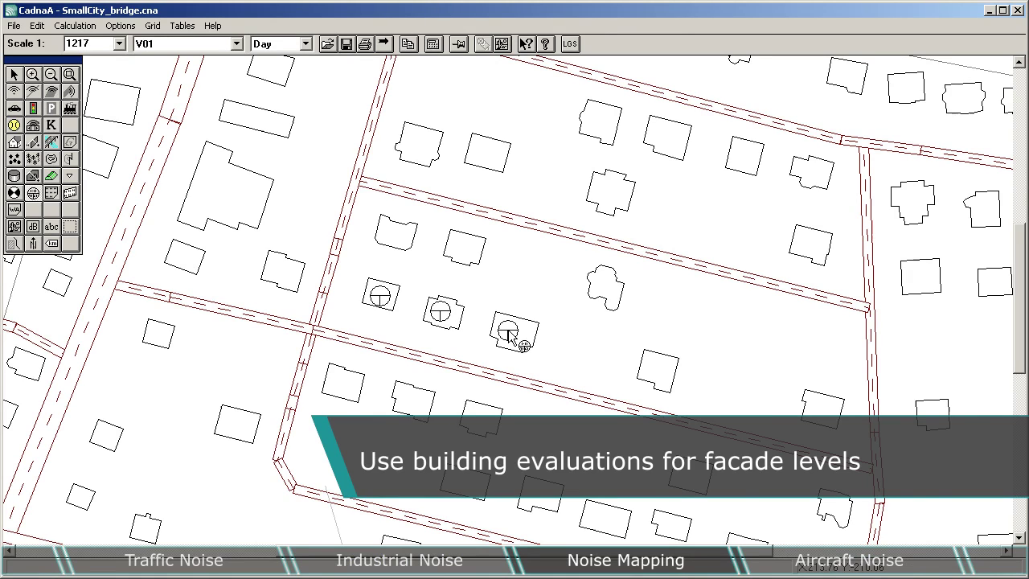
left_click(648, 371)
left_click(604, 288)
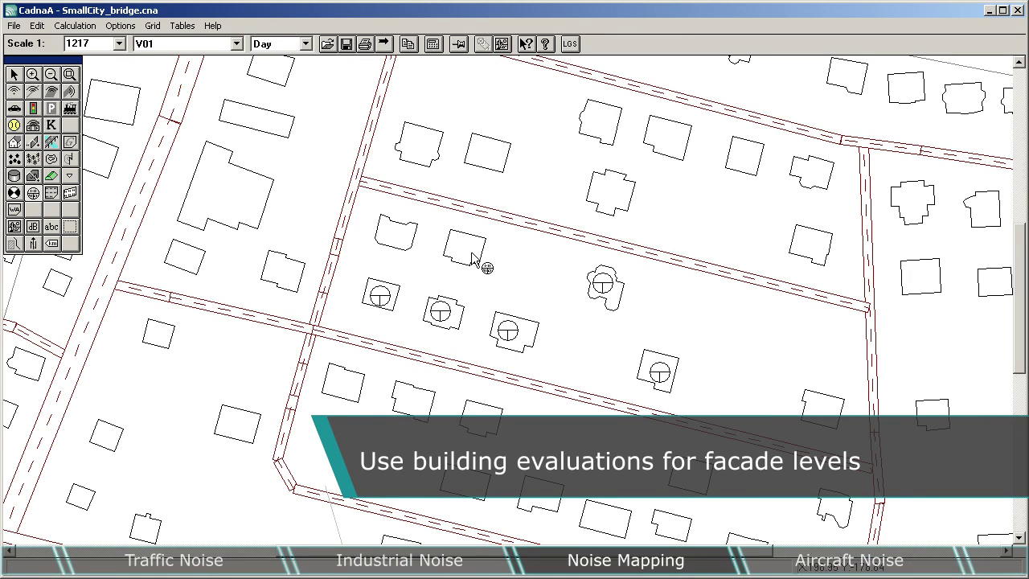
left_click(472, 257)
left_click(402, 241)
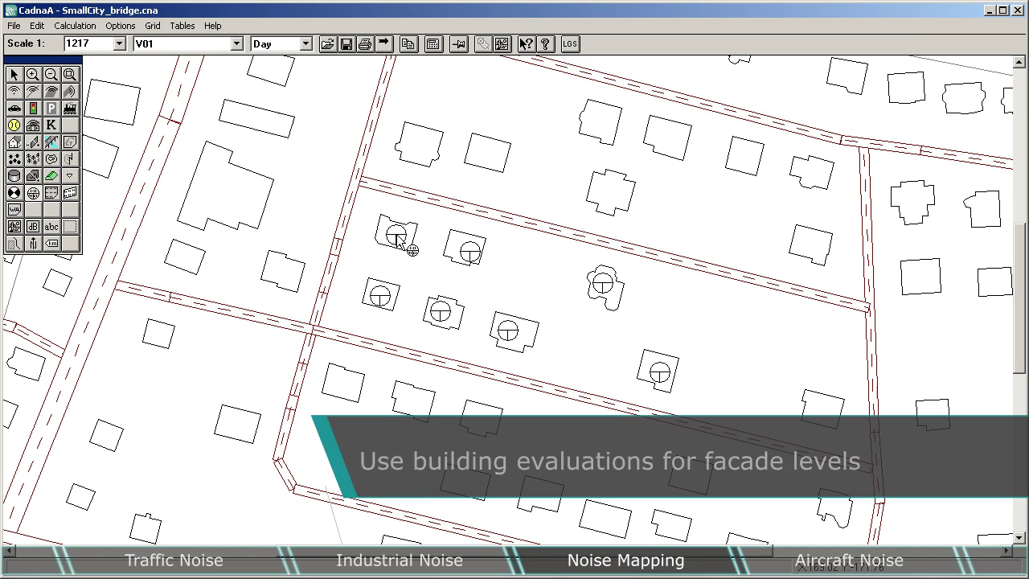
Calculate the facade levels and inspect the coloured facades in a zoomed 3D view.
left_click(434, 44)
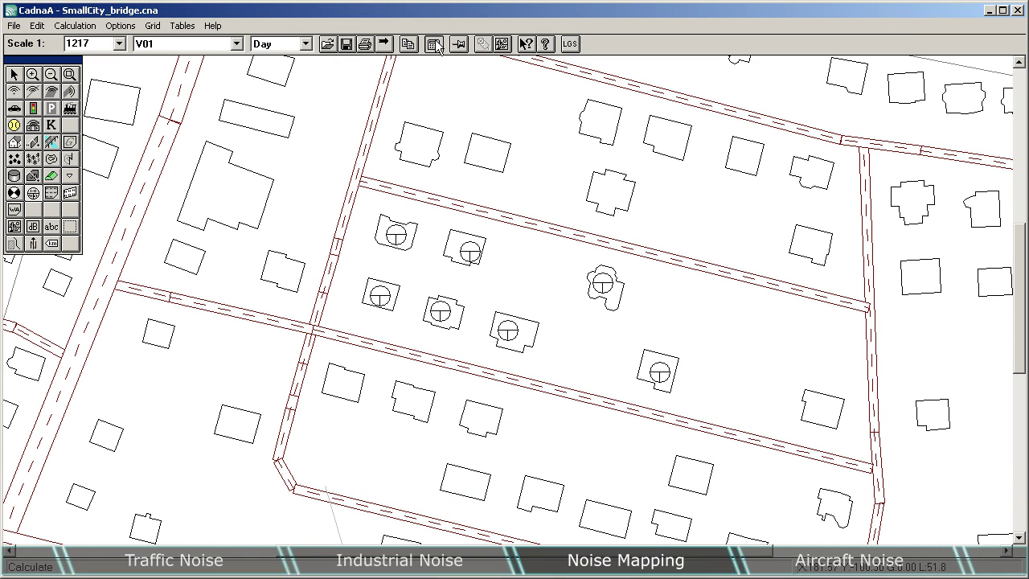
left_click(516, 100)
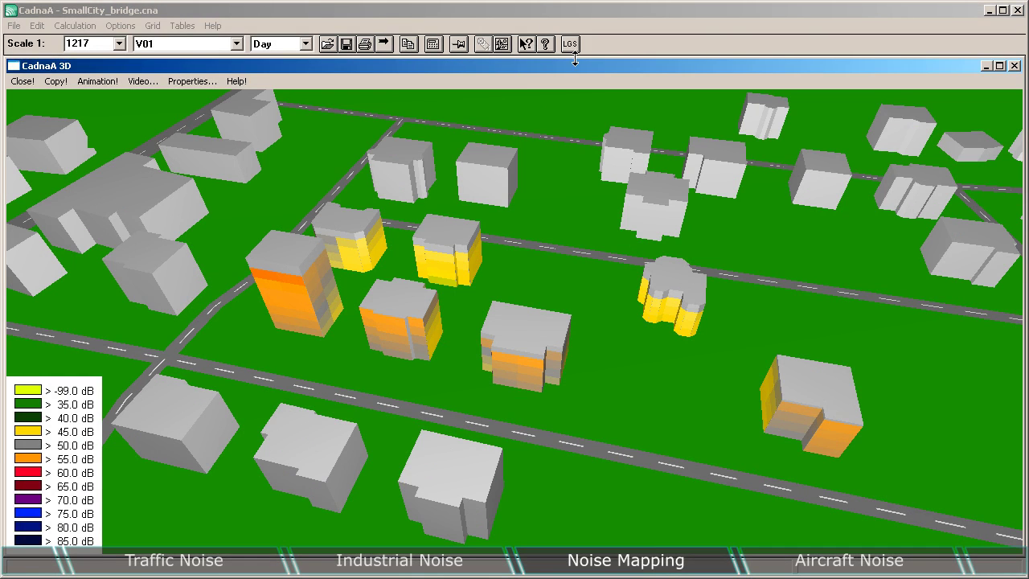
left_click_drag(773, 390, 772, 450)
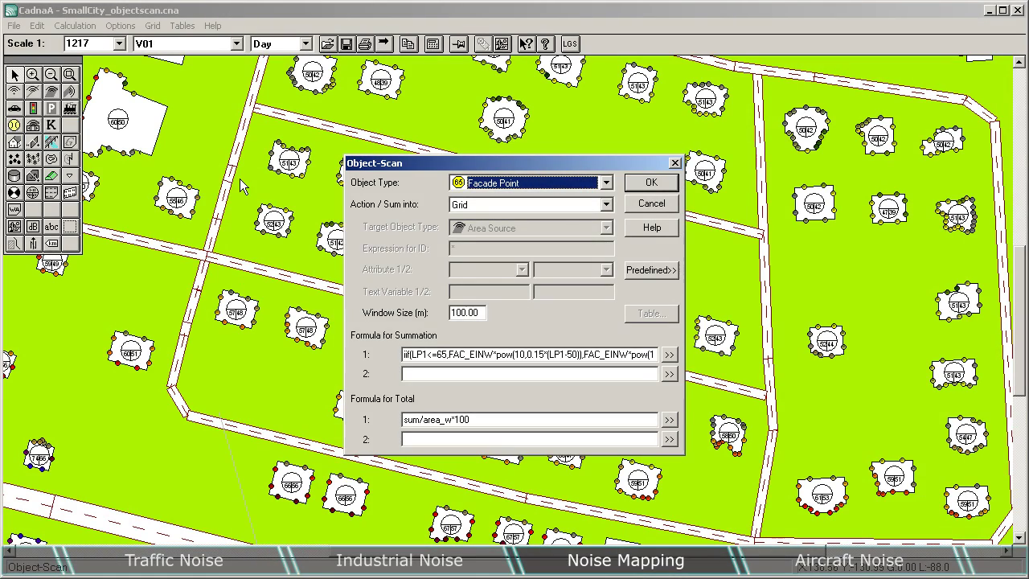
Run the Object-Scan using the predefined EC: People - Classes evaluation.
left_click(661, 270)
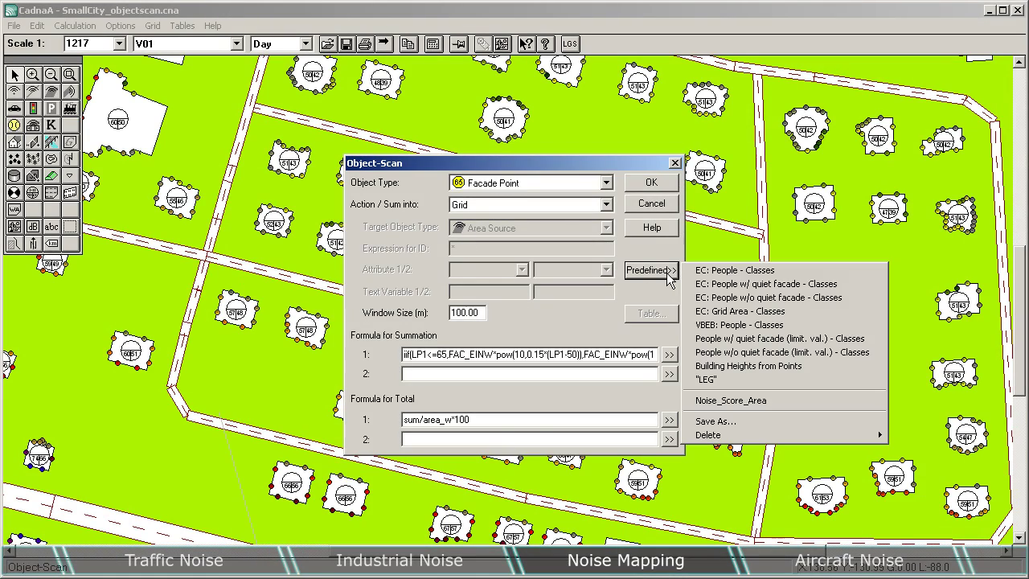
left_click(835, 271)
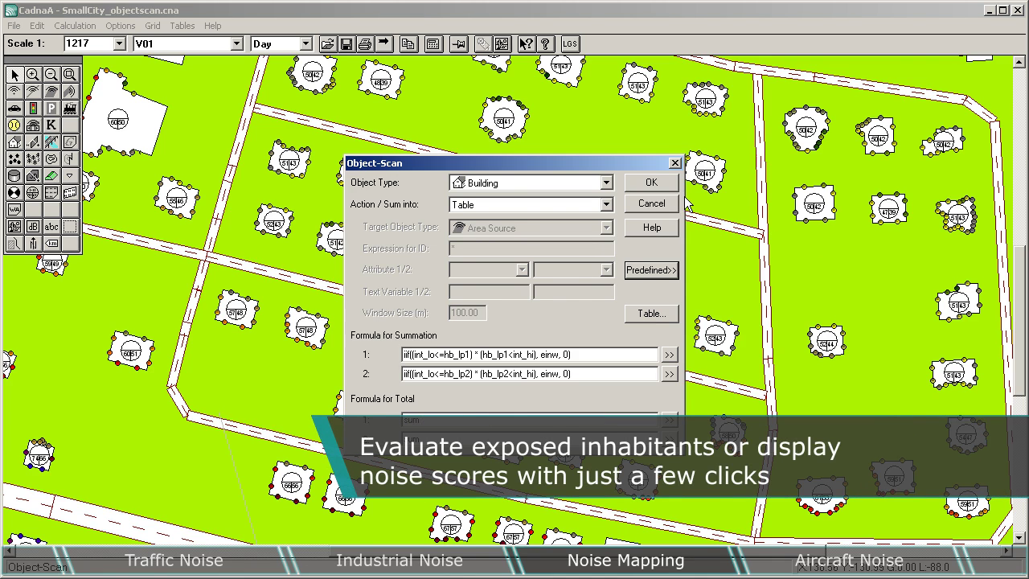
left_click(651, 184)
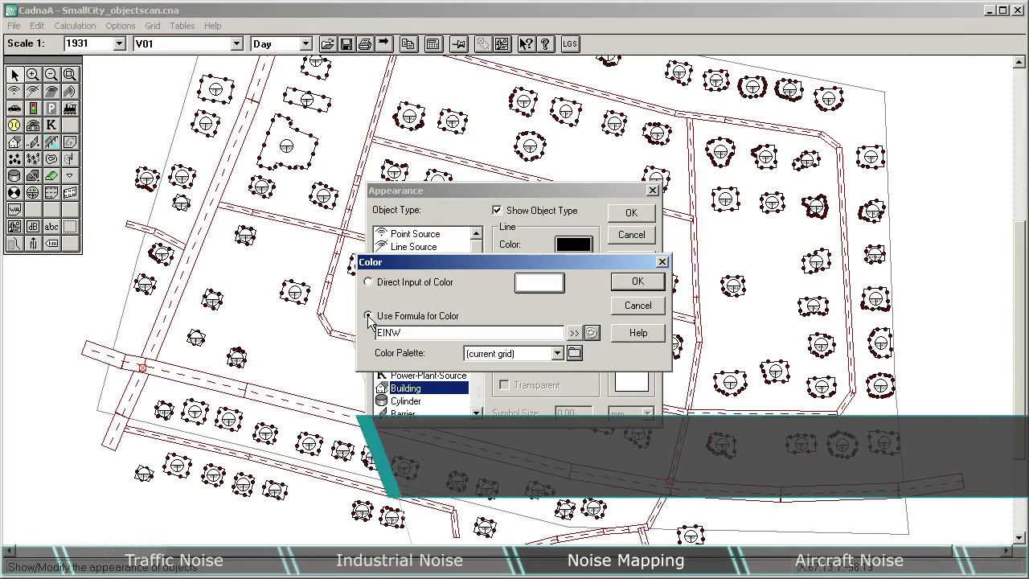
Fill buildings using the EINW colour formula and apply the new appearance.
left_click(640, 283)
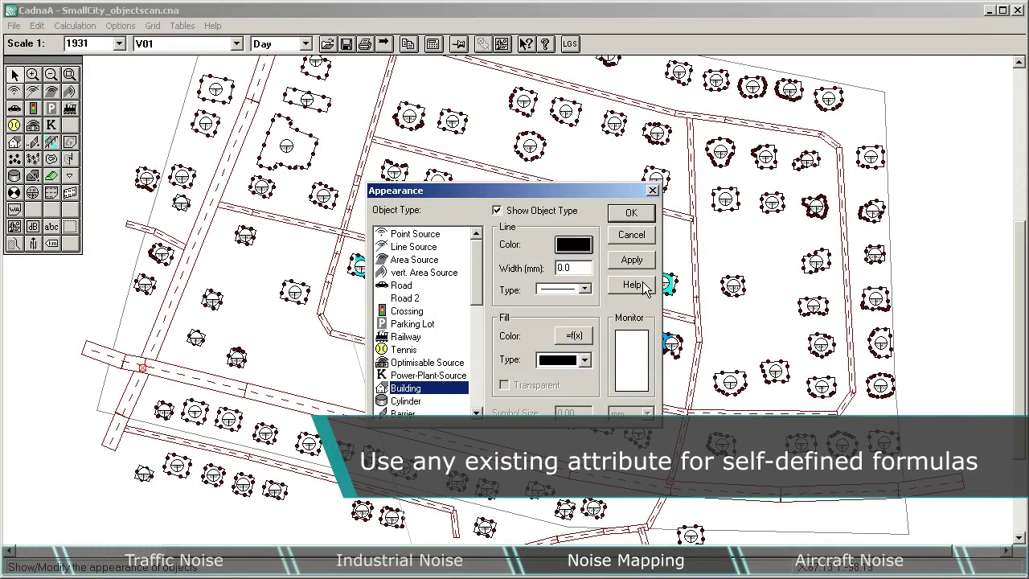
left_click(654, 219)
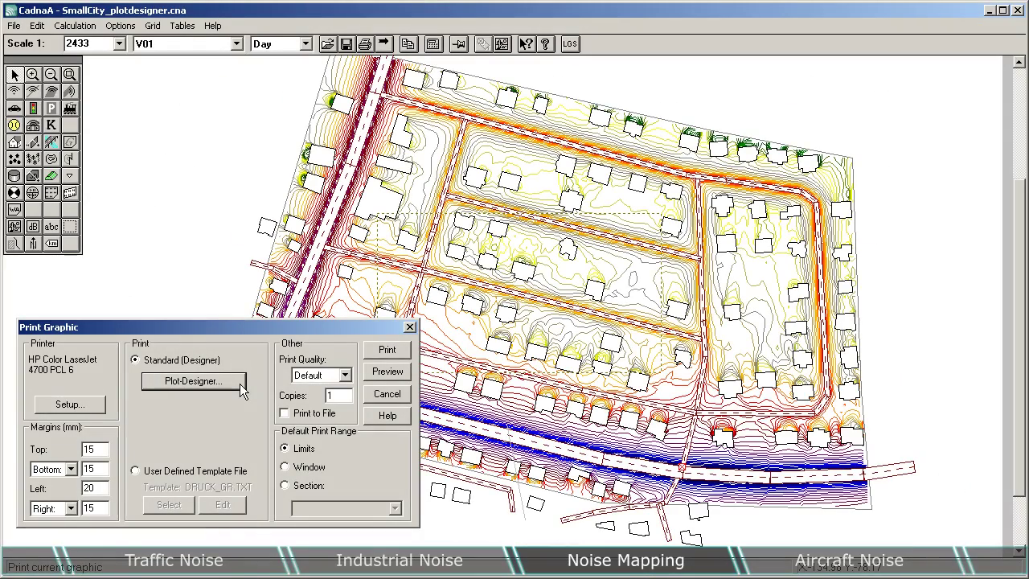
Show the Plot-Designer page with plan, 3D view and 'Noise abatement plan' title block.
left_click(193, 381)
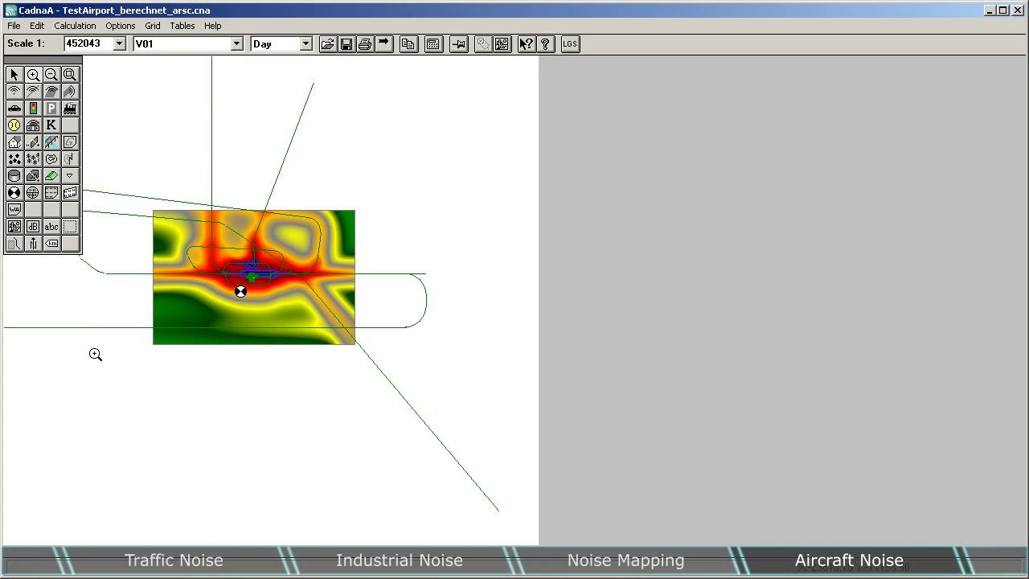
Zoom in on the coloured noise grid around the TestAirport runway.
left_click_drag(101, 375, 389, 176)
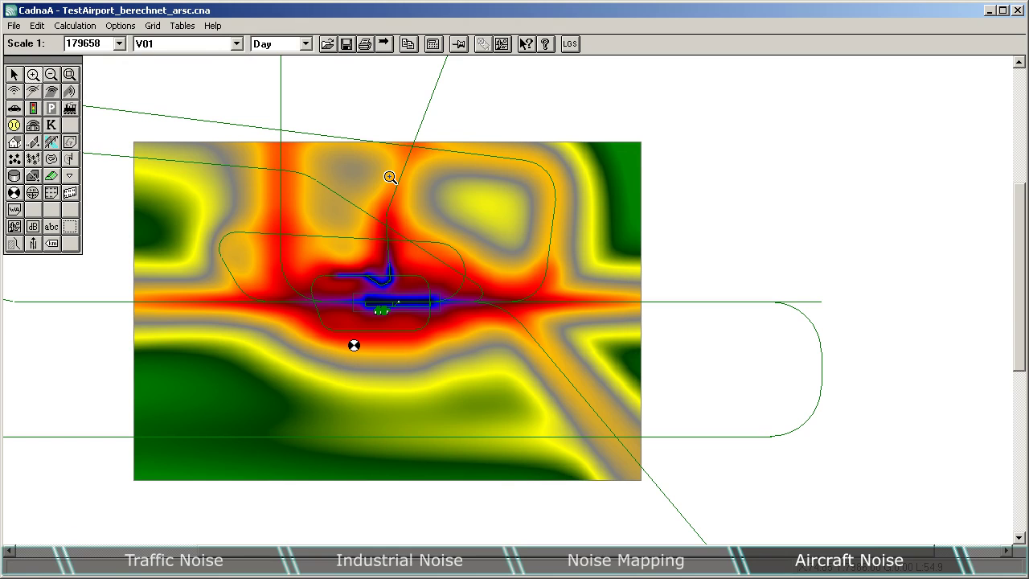
left_click(75, 25)
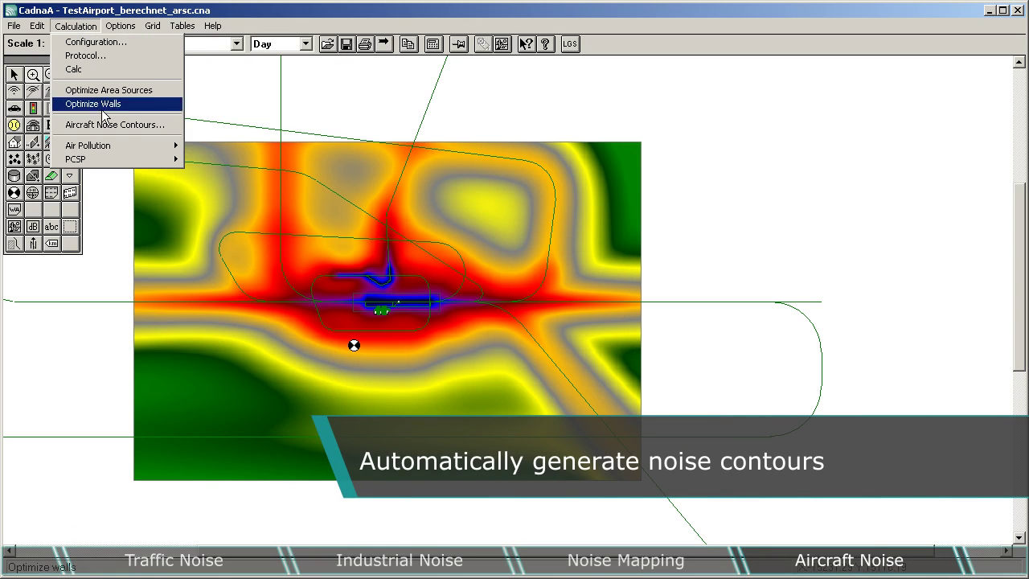
Calculate aircraft noise contours for Day 60 and 55, Night 53 and NAT 6.
left_click(179, 126)
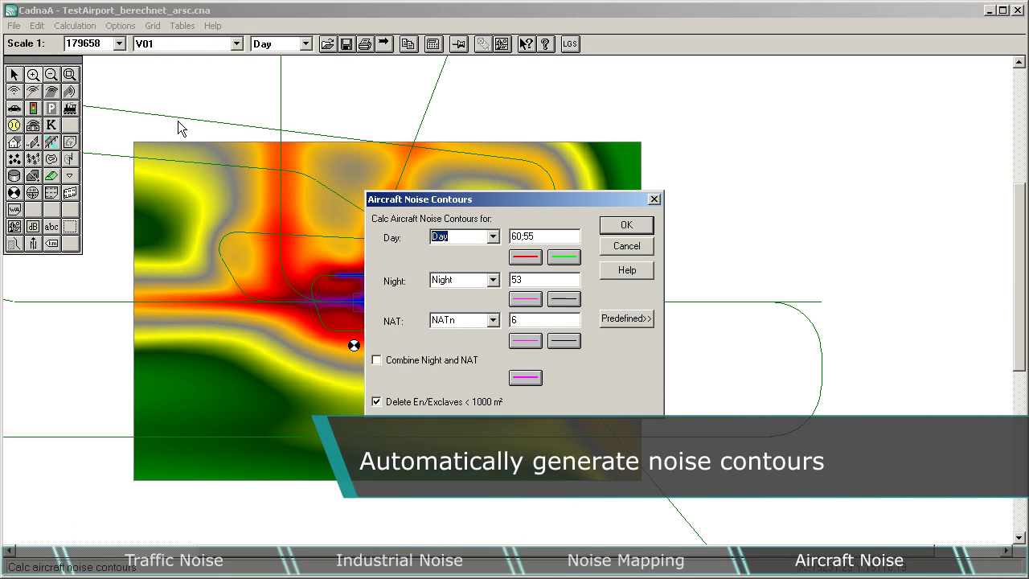
left_click(626, 225)
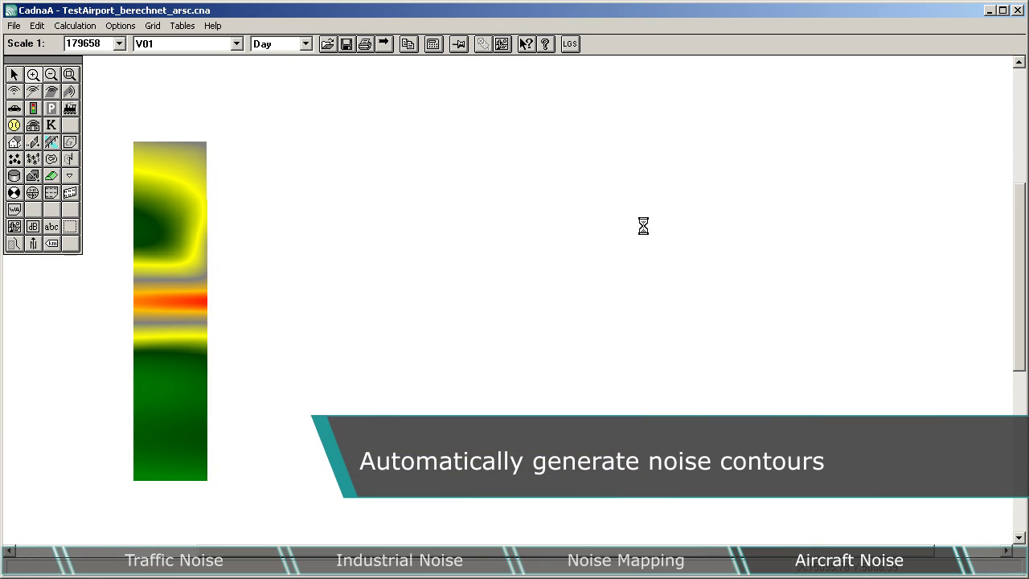